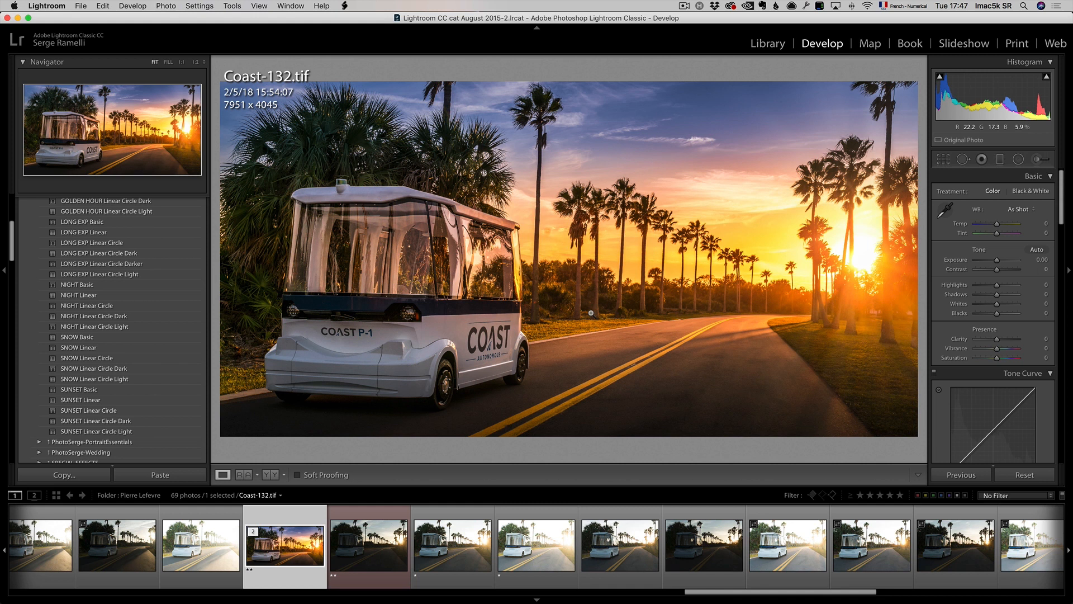
Step: Browse the filmstrip and open the finished Coast-132.tif sunset image with its shooting info overlay shown
{"action": "left_click_drag", "start_coordinate": [720, 593], "coordinate": [46, 558]}
{"action": "left_click", "coordinate": [46, 558]}
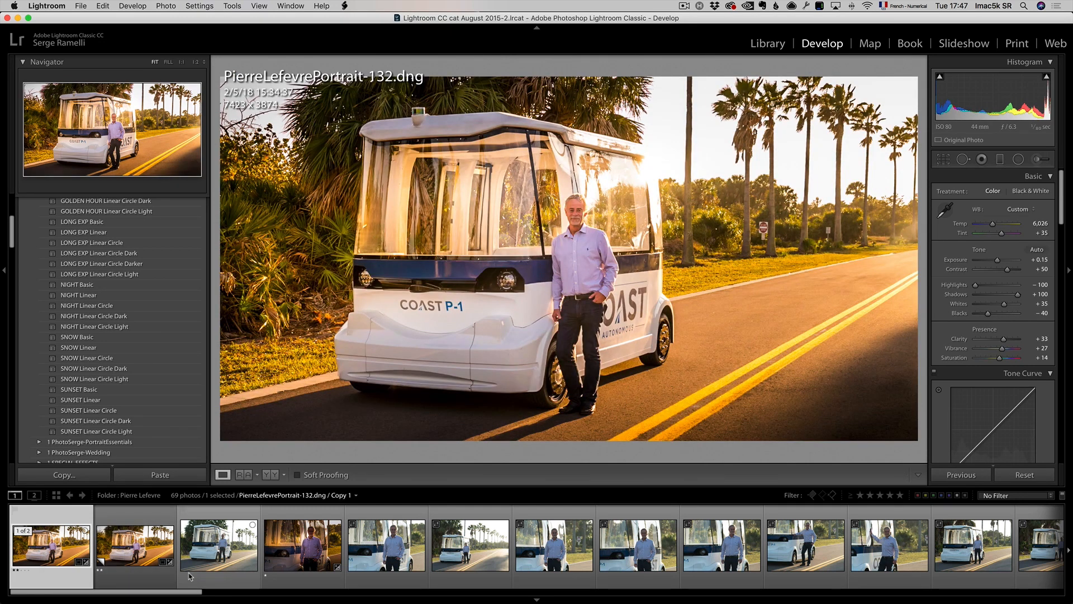
{"action": "left_click_drag", "start_coordinate": [181, 592], "coordinate": [394, 599]}
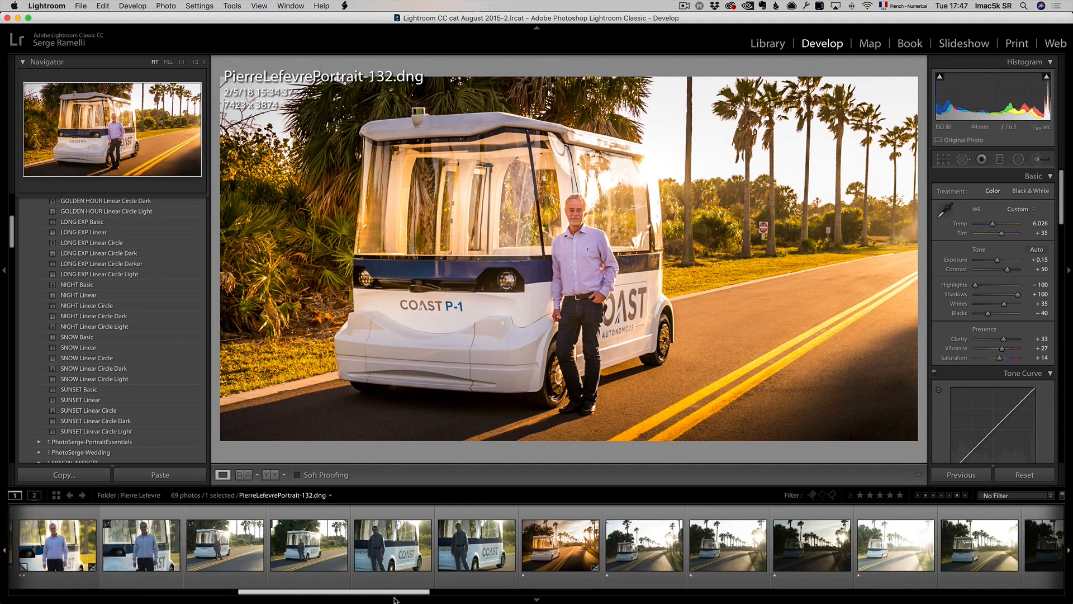
{"action": "left_click", "coordinate": [678, 525]}
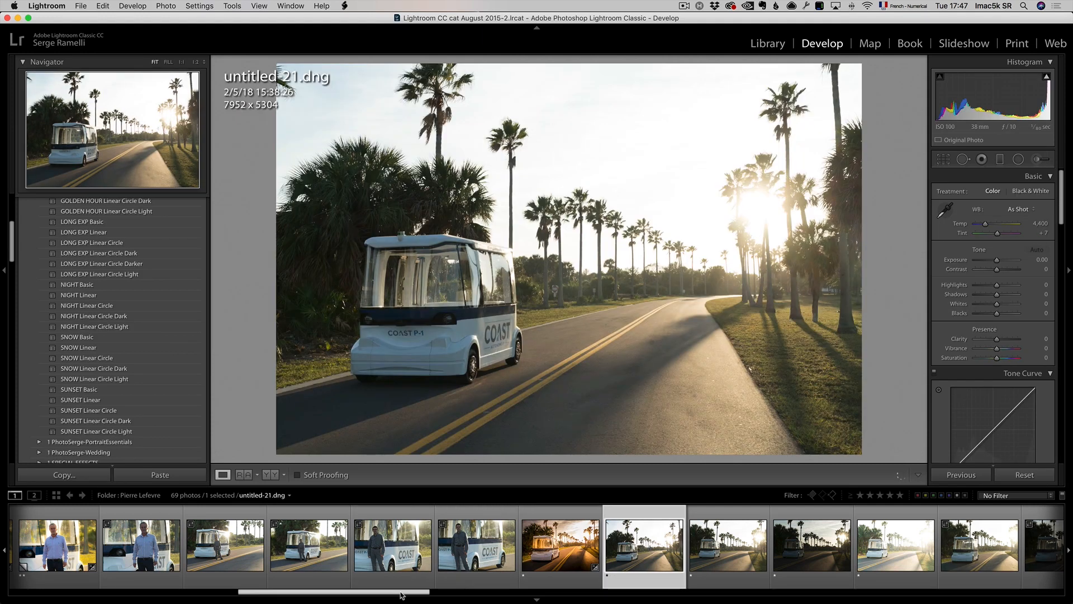
{"action": "left_click_drag", "start_coordinate": [402, 597], "coordinate": [802, 596]}
{"action": "left_click", "coordinate": [542, 545]}
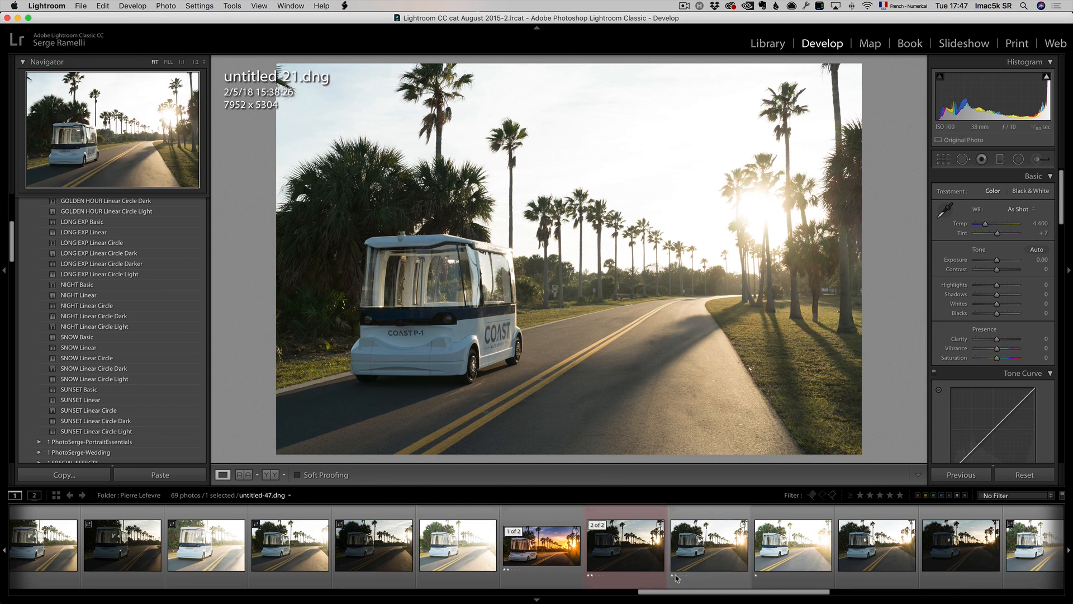
{"action": "left_click_drag", "start_coordinate": [677, 597], "coordinate": [627, 597]}
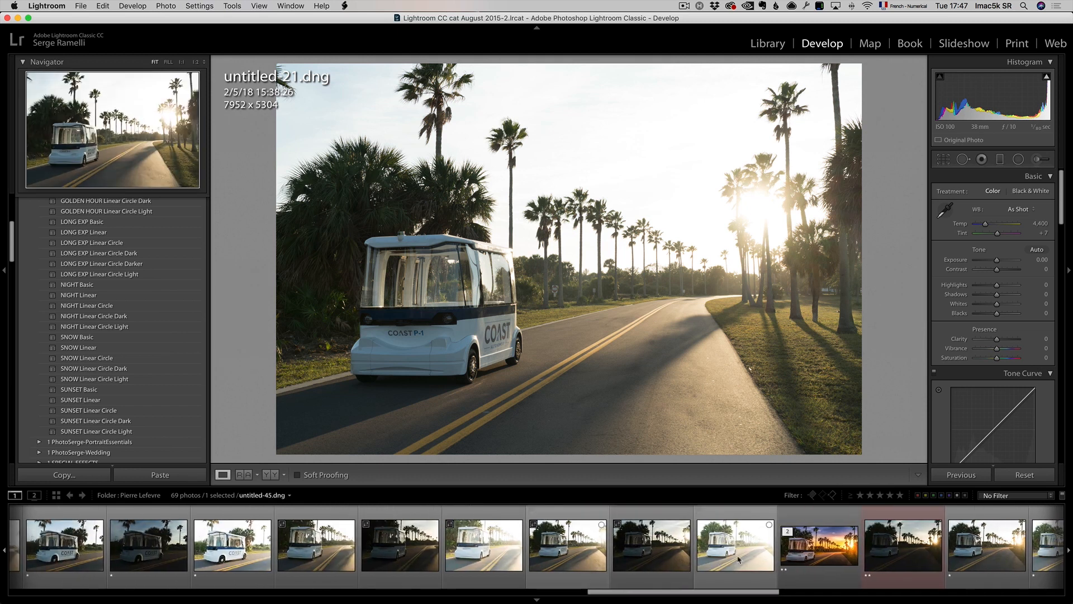
{"action": "left_click", "coordinate": [805, 535]}
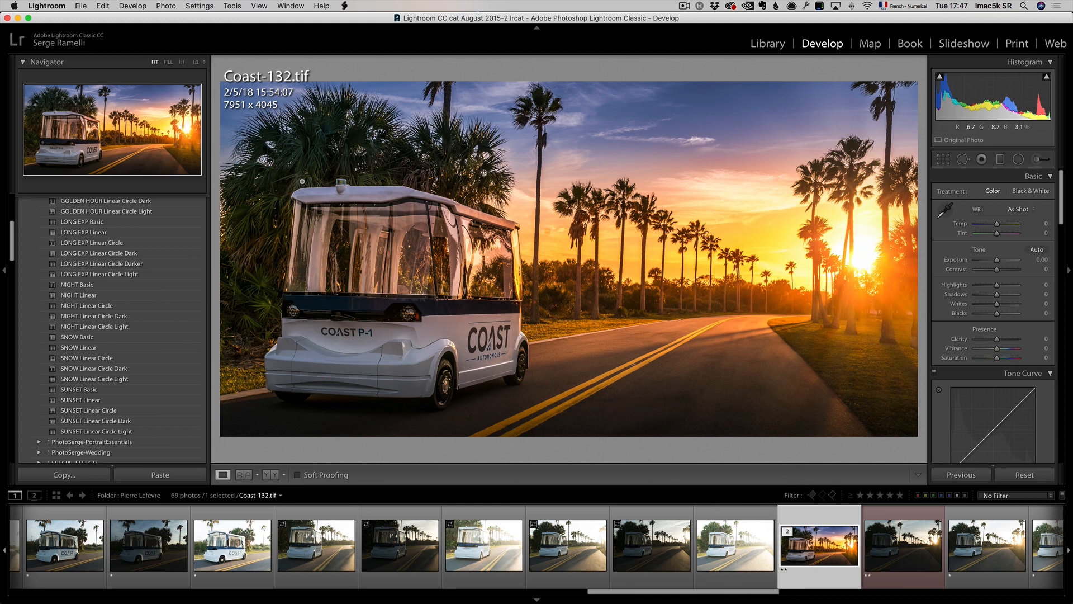
{"action": "key", "text": "i"}
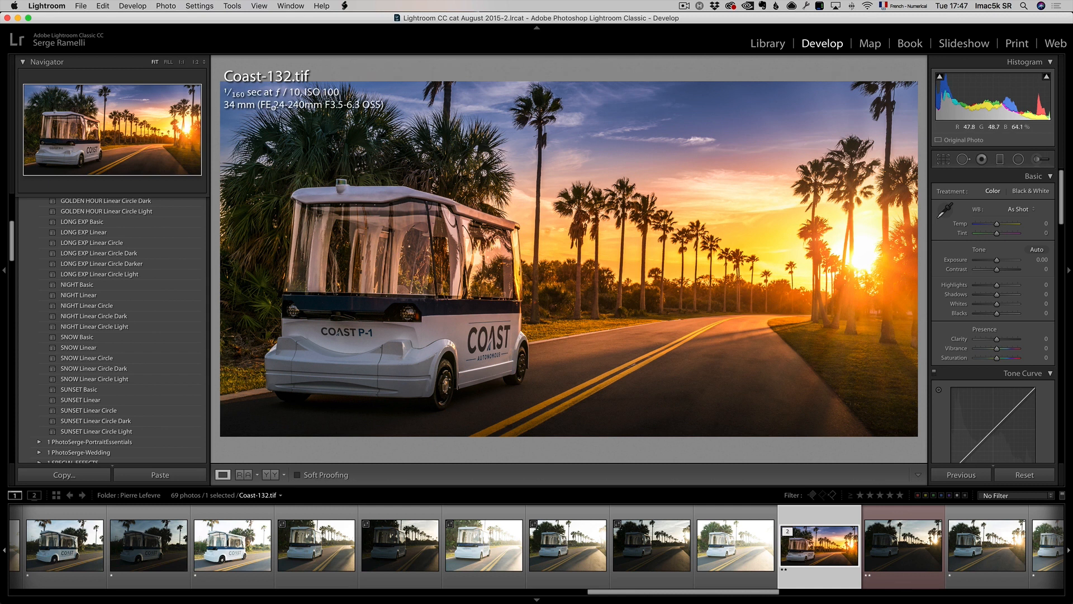
Step: Compare the bracketed raw shots untitled-47, untitled-46 and untitled-48, ending on untitled-46.dng
{"action": "left_click_drag", "start_coordinate": [734, 592], "coordinate": [824, 598]}
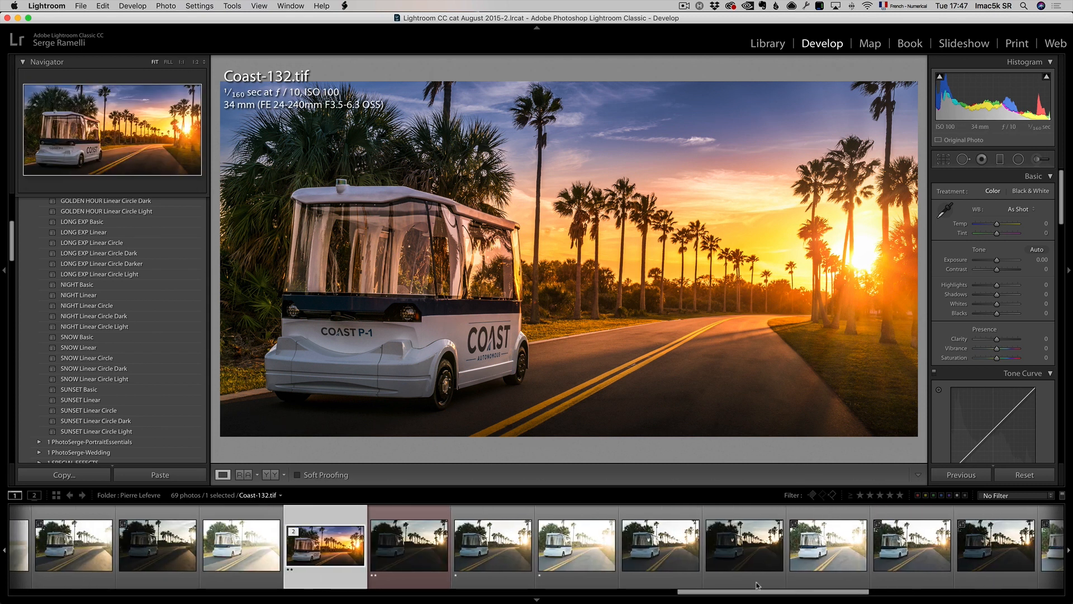
{"action": "left_click", "coordinate": [432, 547]}
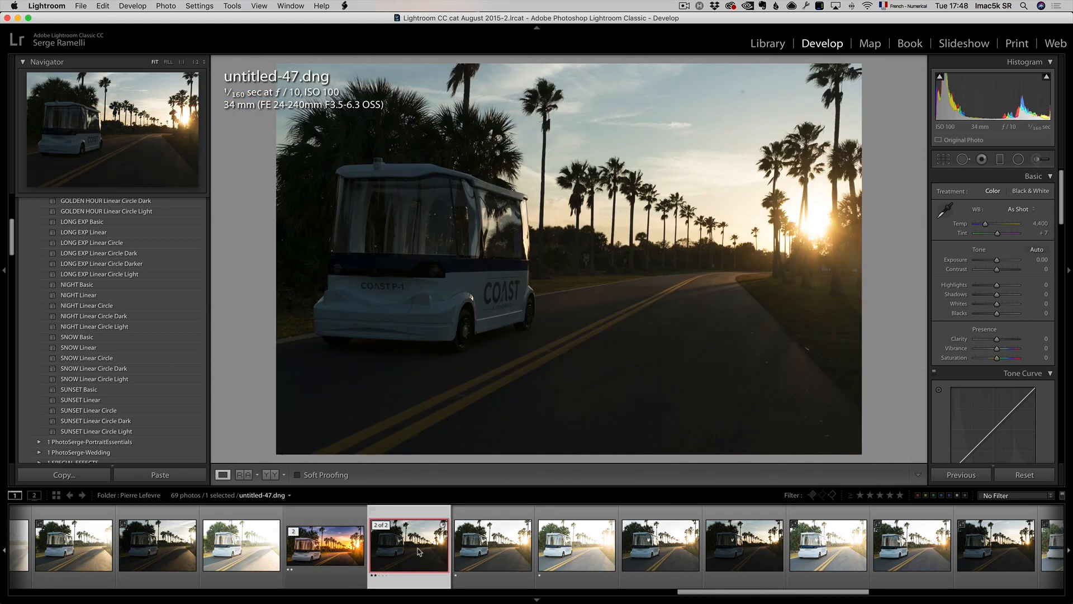
{"action": "left_click", "coordinate": [502, 545]}
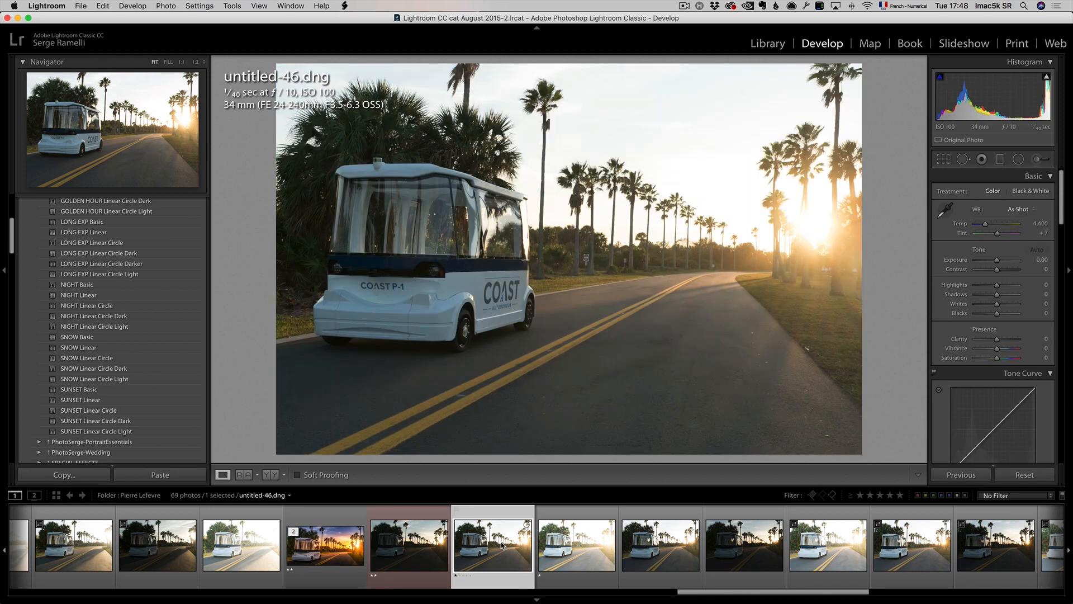
{"action": "left_click", "coordinate": [587, 543]}
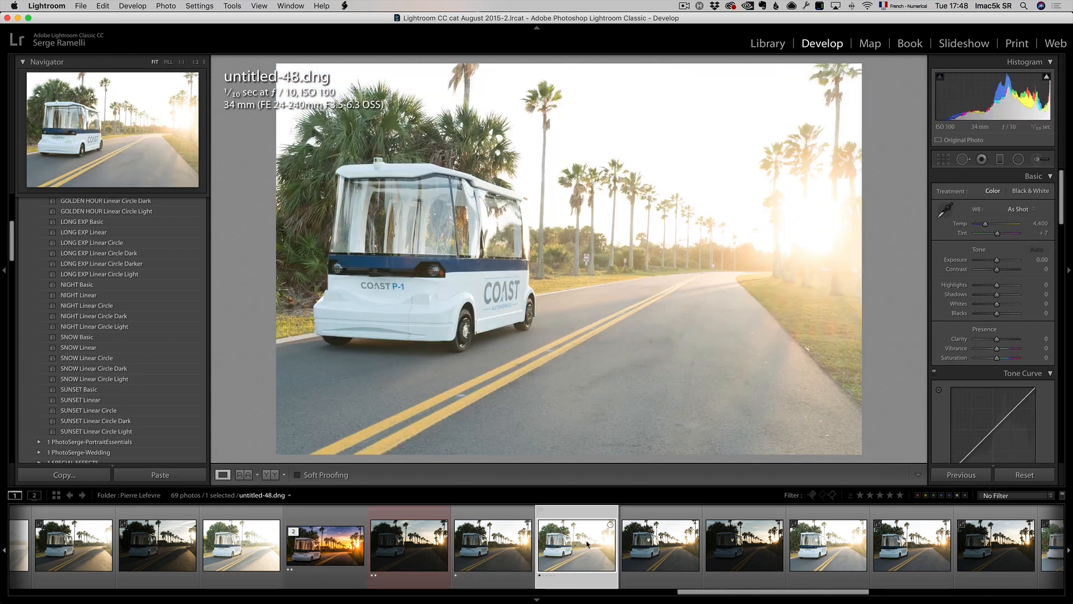
{"action": "left_click", "coordinate": [529, 547]}
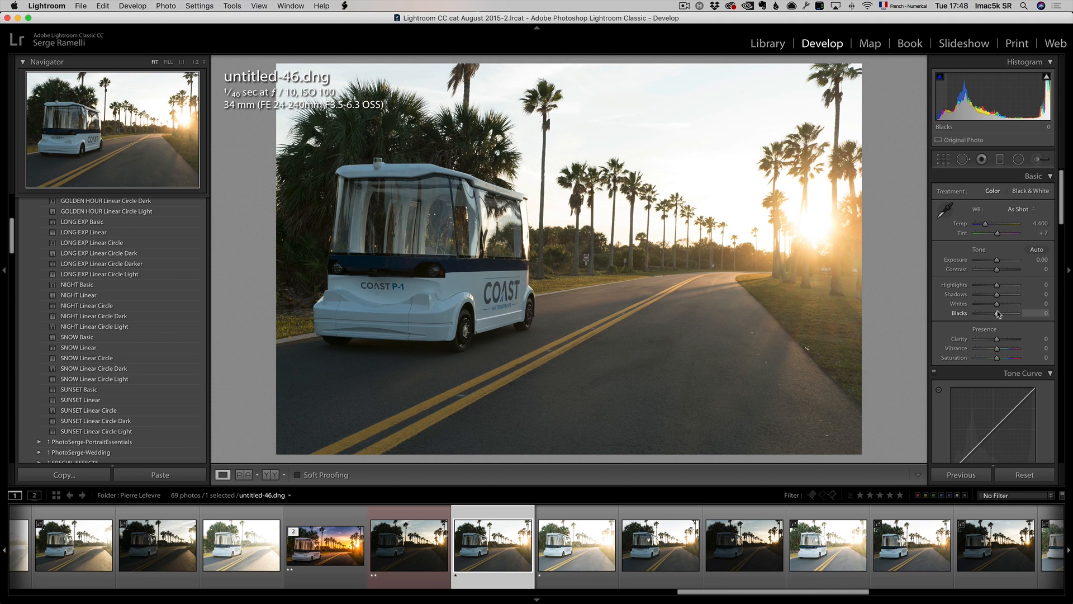
Step: Set Highlights to -100, Shadows to +100, Whites to +21, Blacks to -74 and Exposure to -0.95
{"action": "mouse_move", "coordinate": [998, 295]}
{"action": "left_mouse_down"}
{"action": "mouse_move", "coordinate": [1042, 299]}
{"action": "mouse_move", "coordinate": [979, 286]}
{"action": "left_mouse_up"}
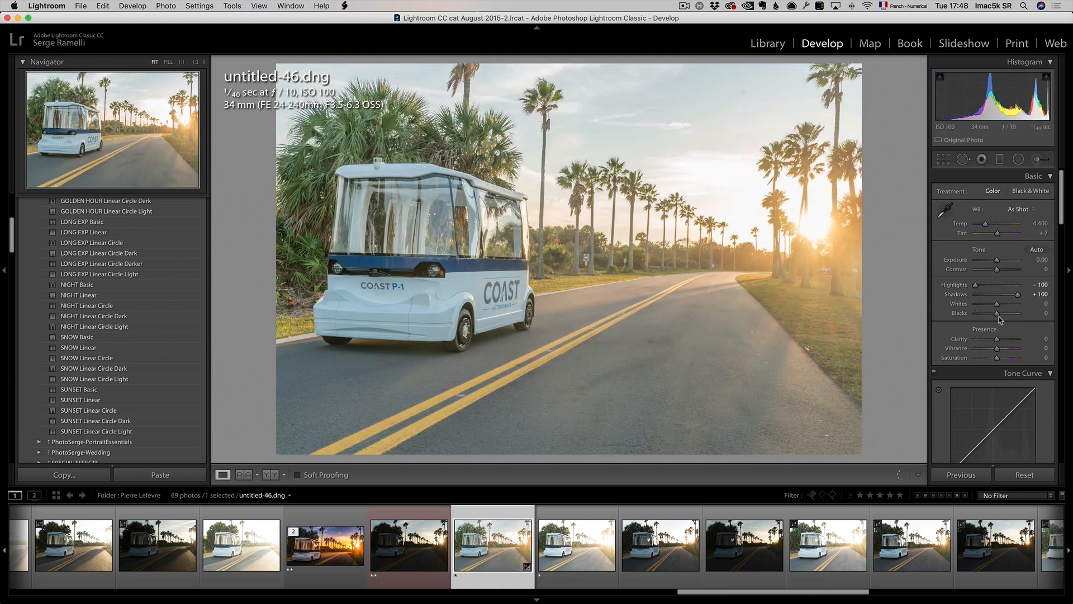
{"action": "mouse_move", "coordinate": [997, 315]}
{"action": "left_mouse_down"}
{"action": "mouse_move", "coordinate": [980, 316]}
{"action": "mouse_move", "coordinate": [999, 307]}
{"action": "left_mouse_up"}
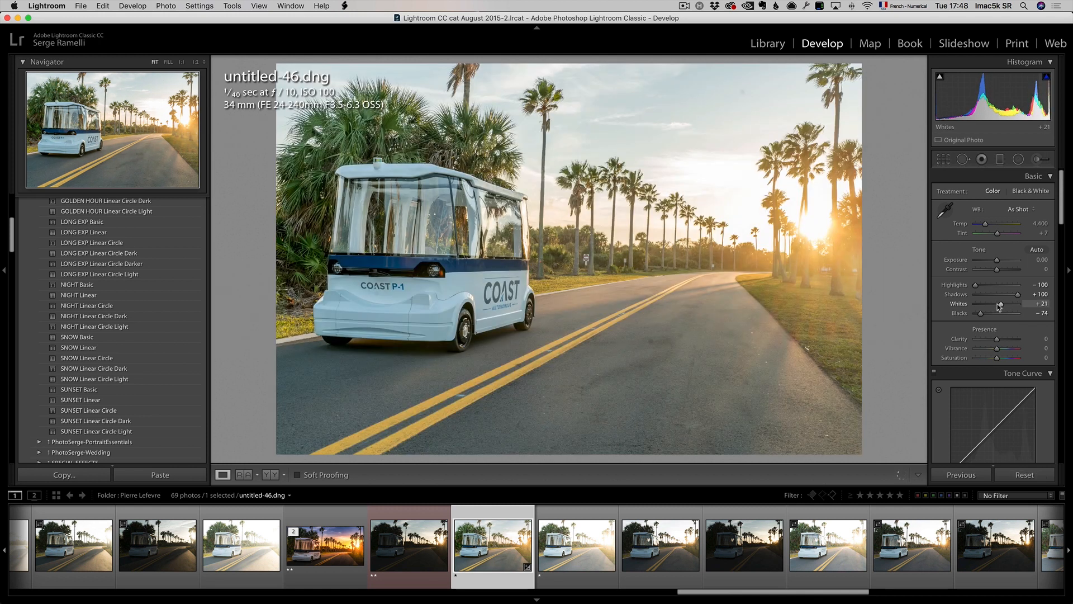
{"action": "left_click_drag", "start_coordinate": [996, 264], "coordinate": [992, 264]}
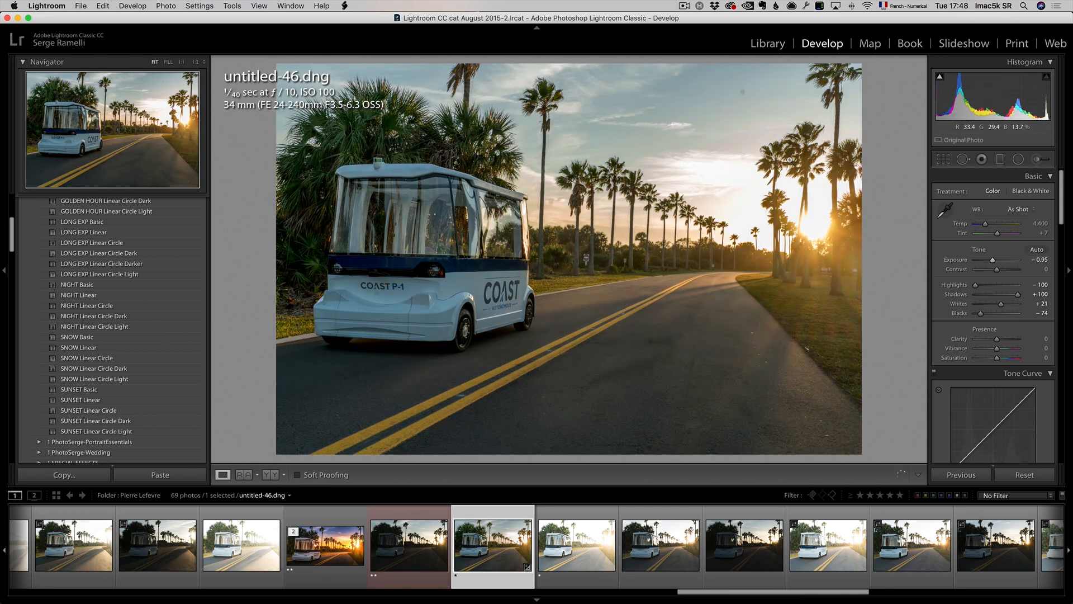
Step: Check the whites clipping preview and zoom into the sky to inspect detail
{"action": "left_click", "coordinate": [1000, 304], "text": "alt"}
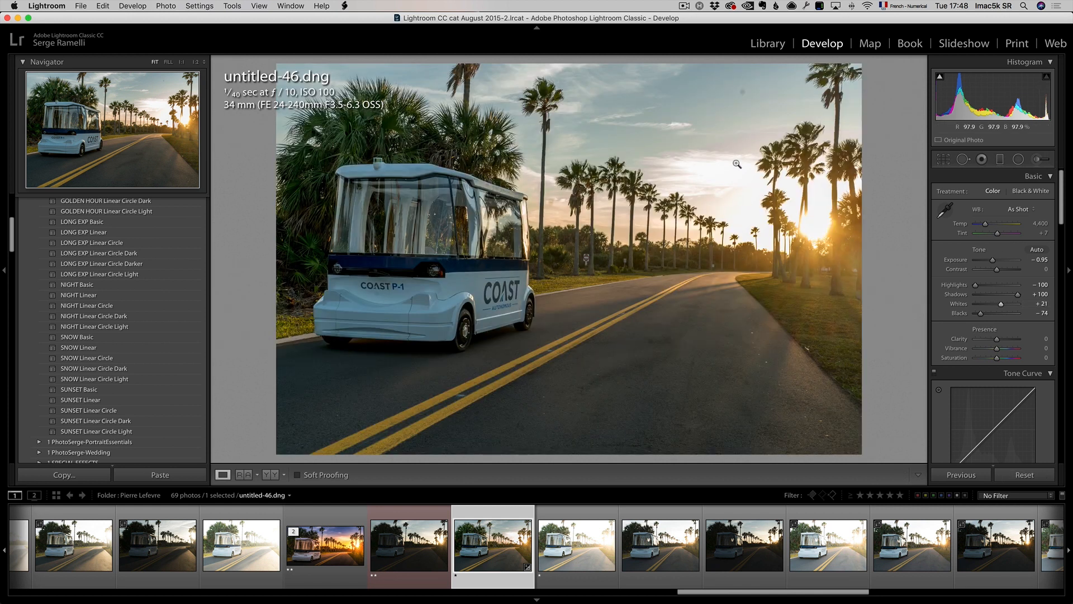
{"action": "left_click", "coordinate": [737, 164]}
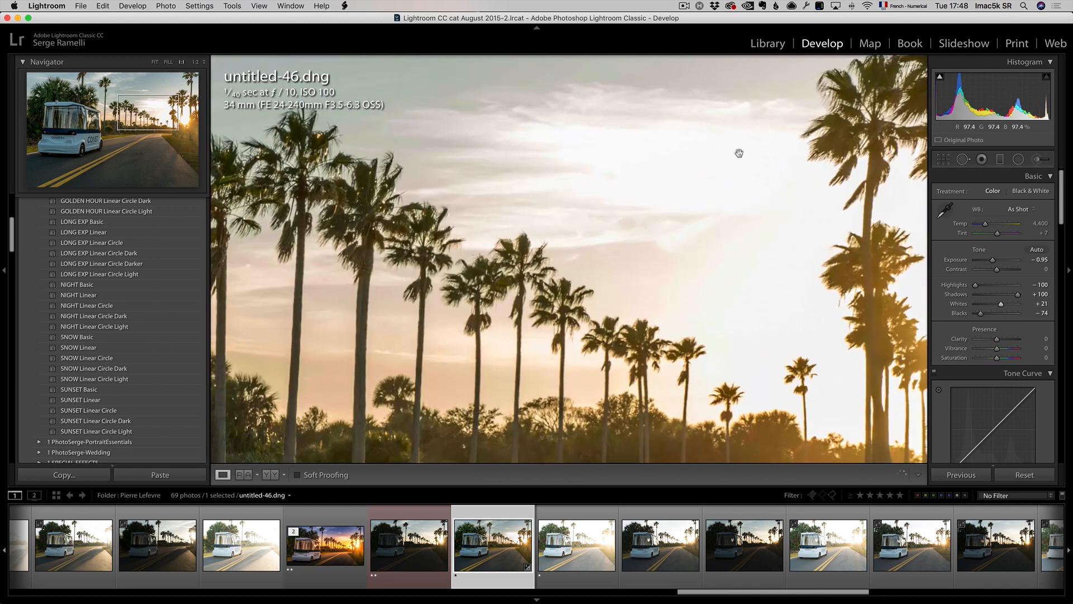
{"action": "left_click", "coordinate": [751, 257]}
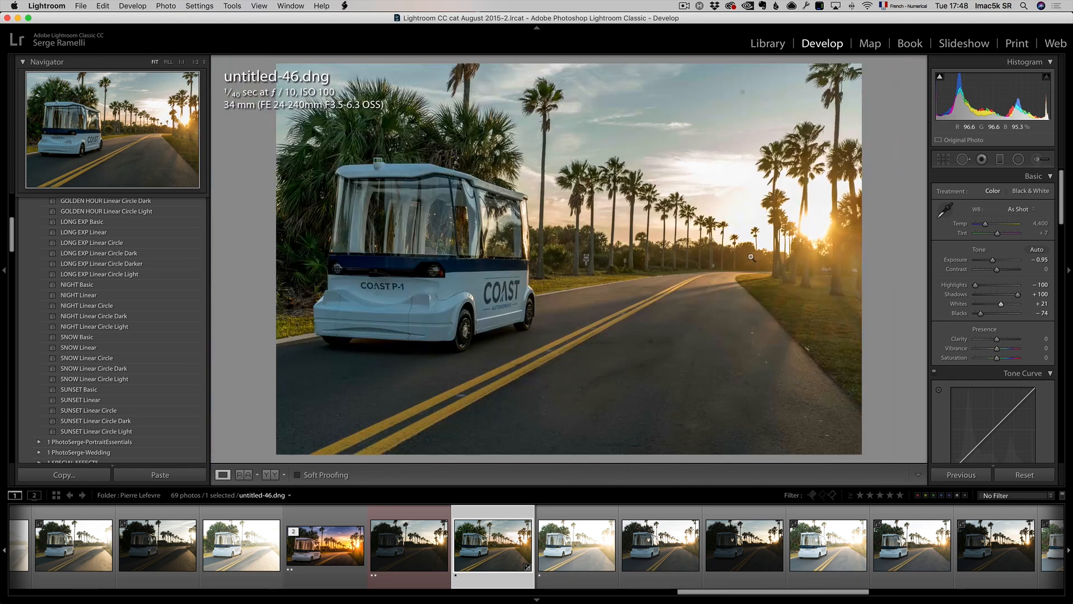
Step: Switch to untitled-47.dng and set Shadows +100, Highlights -100, Whites +40 and Blacks -23
{"action": "left_click", "coordinate": [408, 539]}
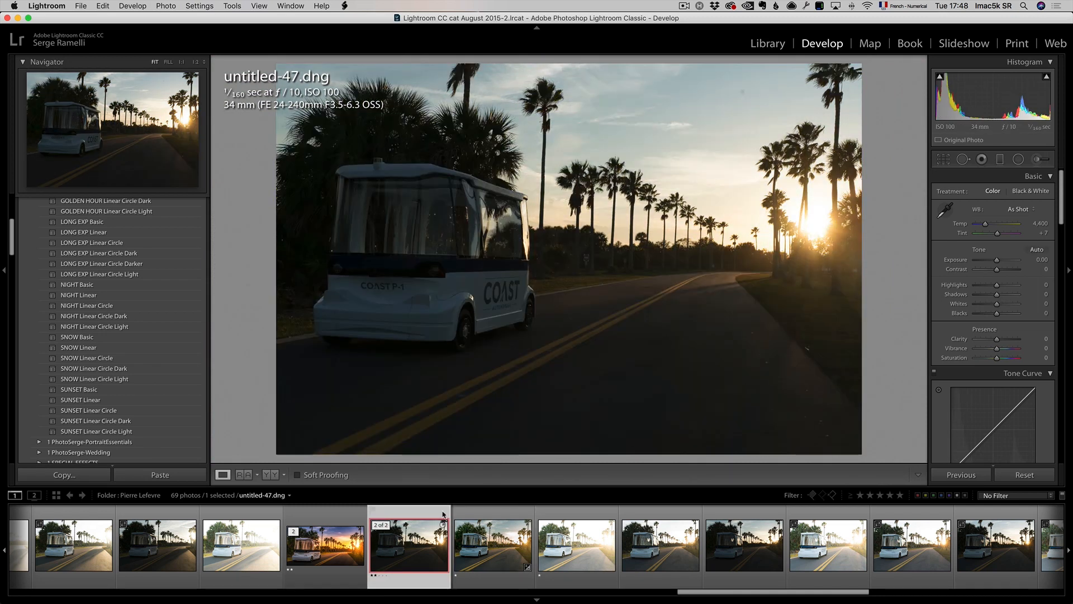
{"action": "left_click_drag", "start_coordinate": [1005, 297], "coordinate": [1026, 296]}
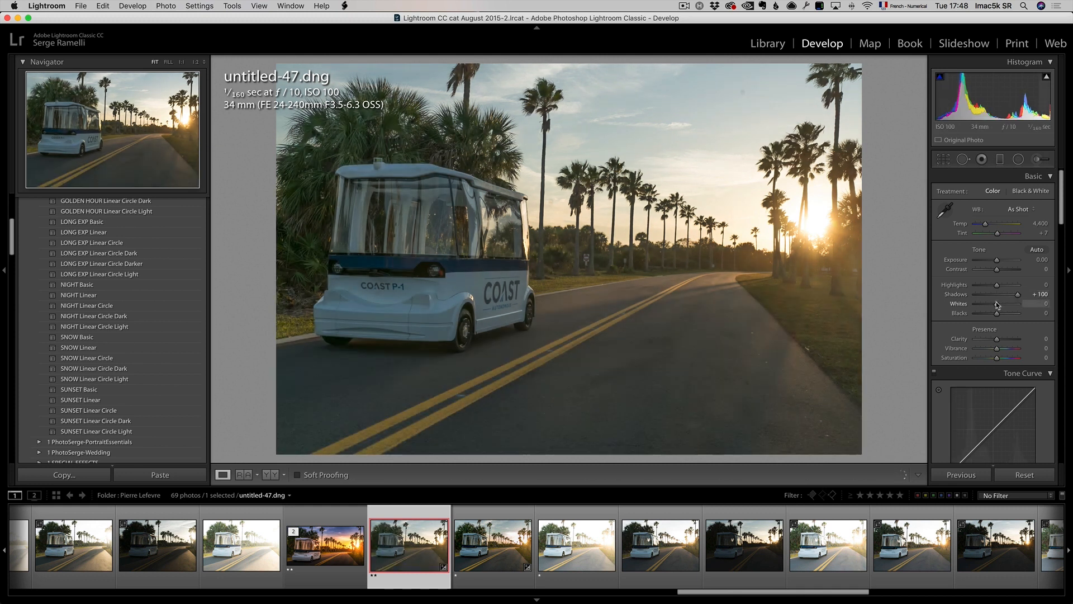
{"action": "left_click_drag", "start_coordinate": [996, 285], "coordinate": [974, 284]}
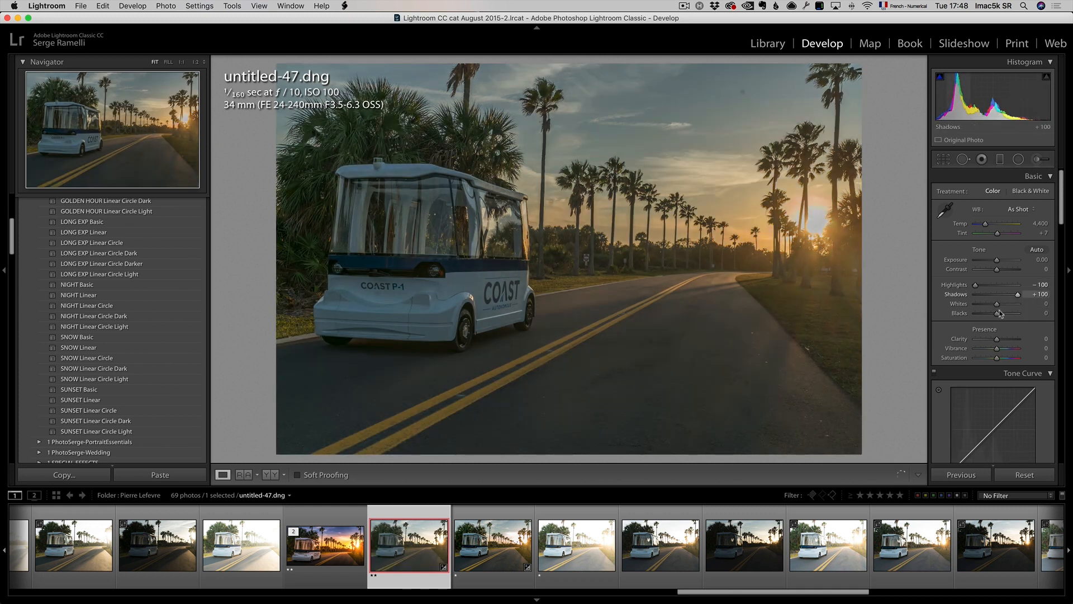
{"action": "mouse_move", "coordinate": [996, 303]}
{"action": "left_mouse_down"}
{"action": "mouse_move", "coordinate": [1009, 306]}
{"action": "mouse_move", "coordinate": [994, 318]}
{"action": "left_mouse_up"}
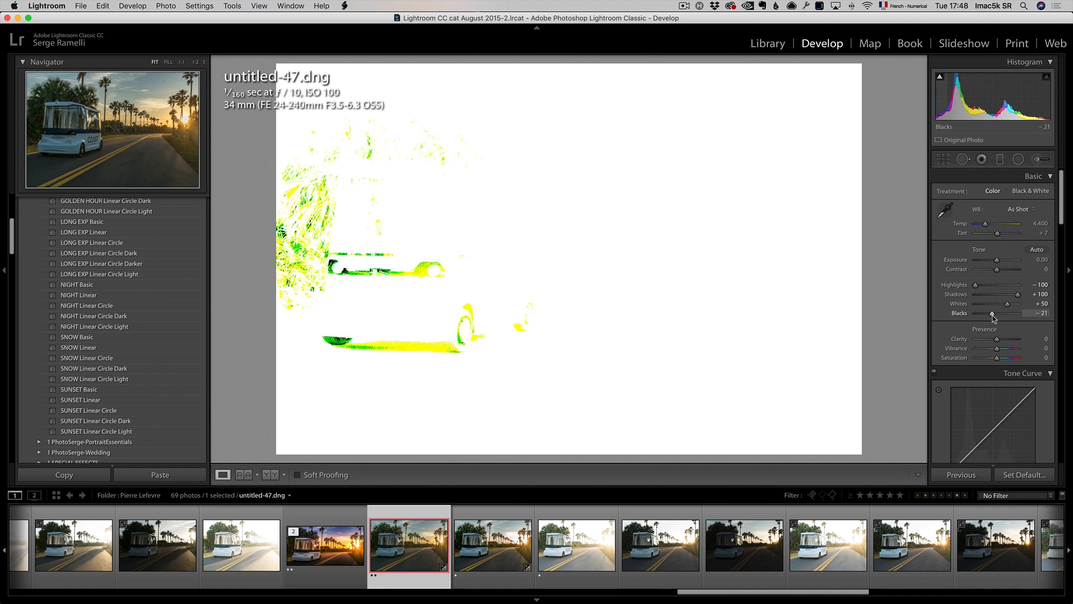
{"action": "left_click_drag", "start_coordinate": [994, 318], "coordinate": [1005, 307]}
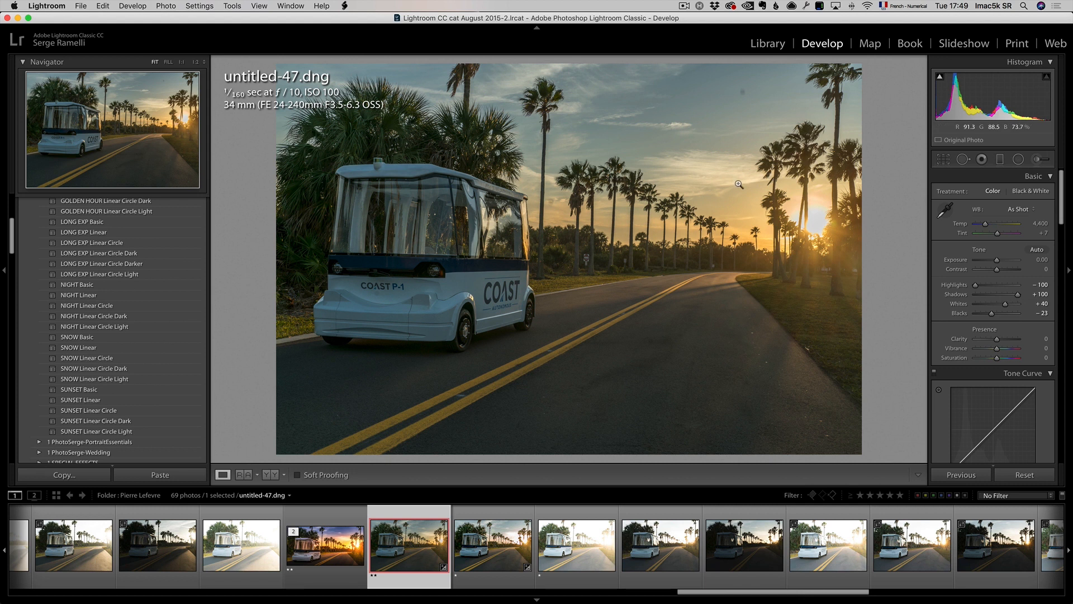
Step: Try the Daylight and Shade white balance presets and raise Tint to +37
{"action": "left_click", "coordinate": [1020, 210]}
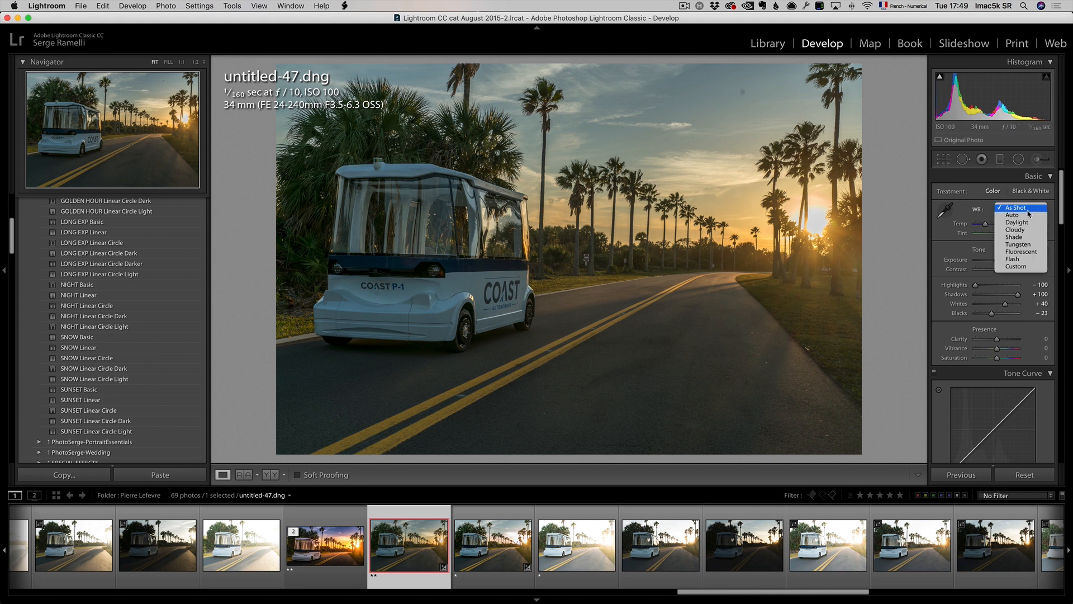
{"action": "left_click", "coordinate": [1031, 223]}
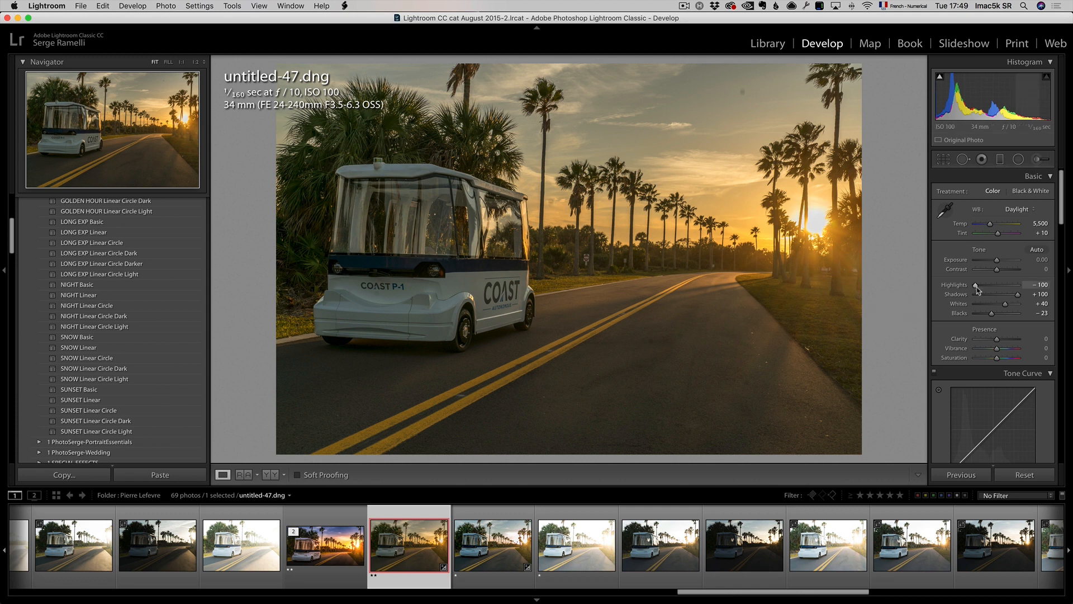
{"action": "left_click", "coordinate": [1016, 209]}
{"action": "left_click", "coordinate": [1018, 223]}
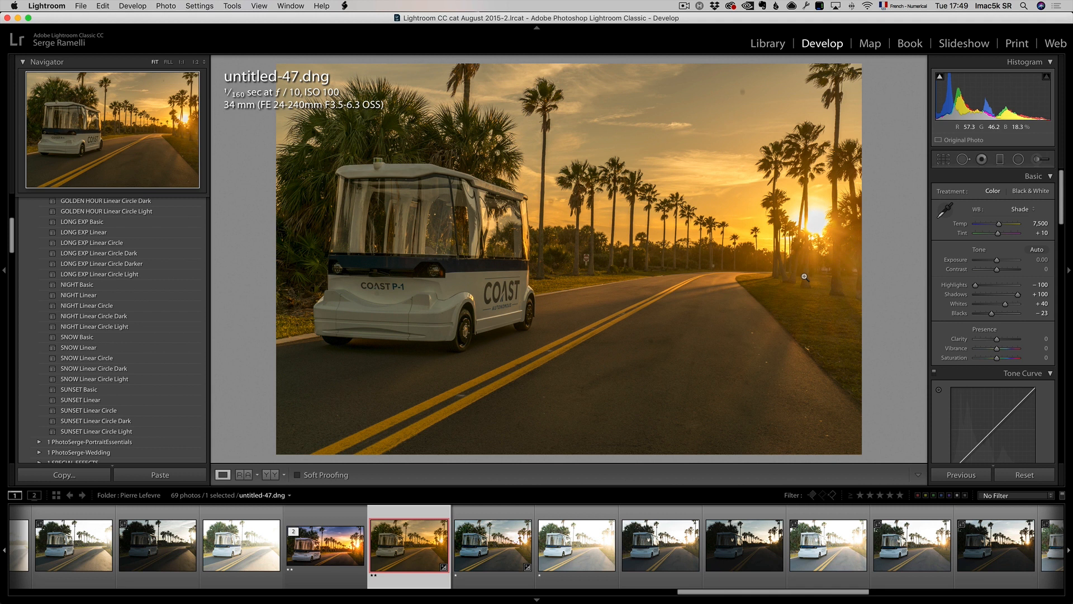
{"action": "left_click", "coordinate": [998, 233]}
{"action": "left_click_drag", "start_coordinate": [1001, 236], "coordinate": [1003, 237]}
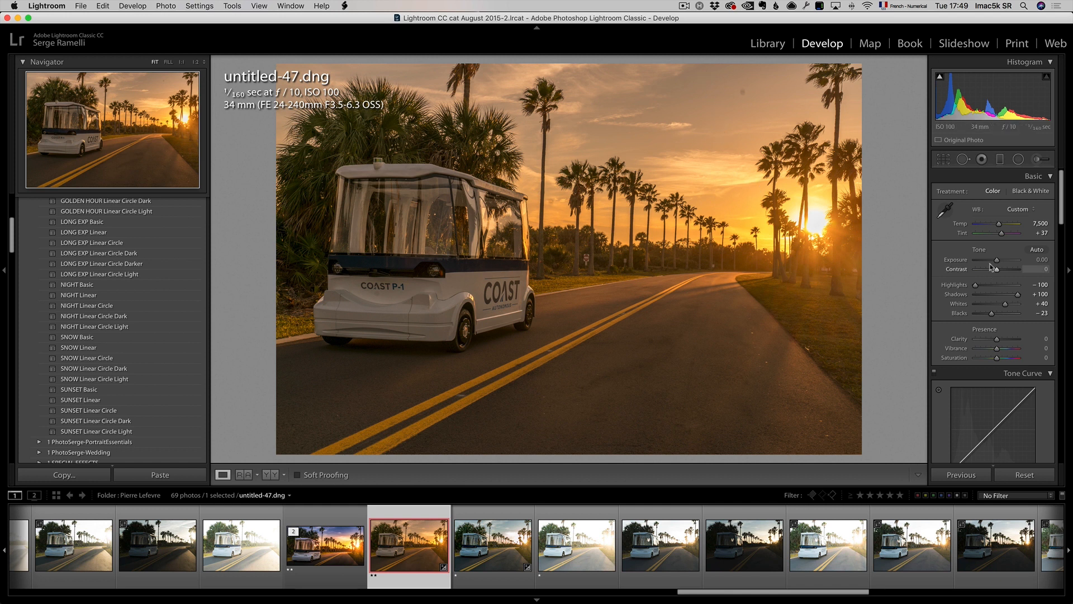
Step: Set white balance back to Daylight, then adjust Temp to 4,724 and Tint to +34
{"action": "left_click", "coordinate": [1017, 209]}
{"action": "left_click", "coordinate": [1016, 164]}
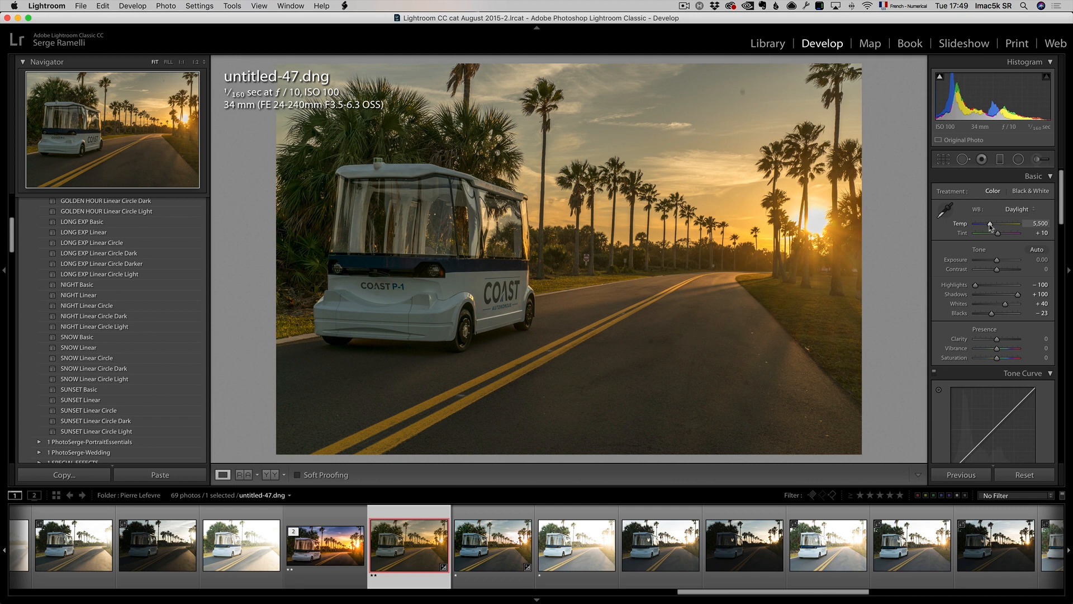
{"action": "left_click_drag", "start_coordinate": [987, 224], "coordinate": [985, 226]}
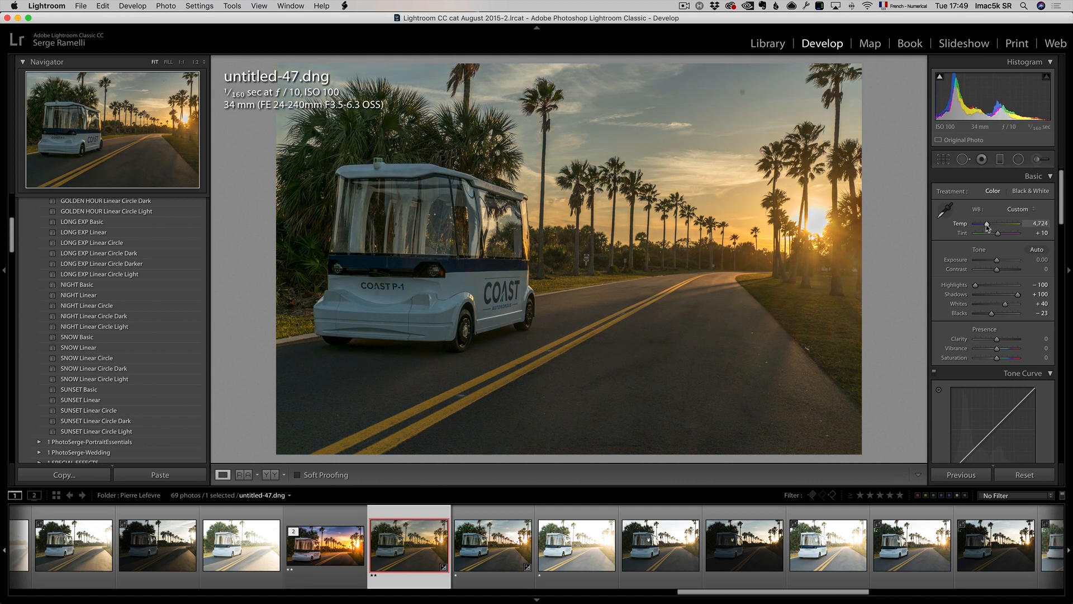
{"action": "left_click_drag", "start_coordinate": [998, 233], "coordinate": [1002, 236]}
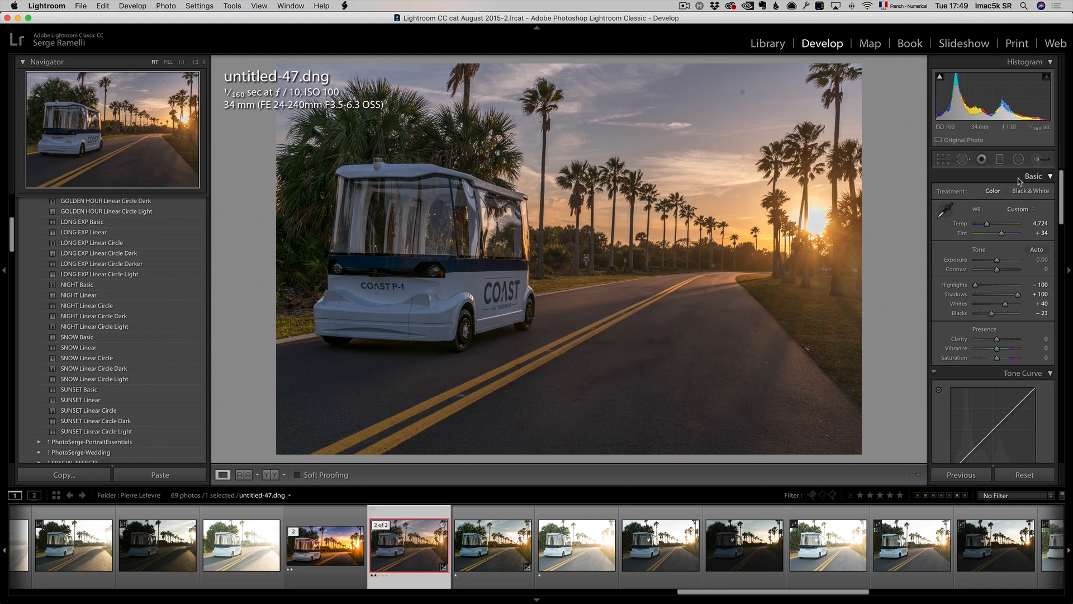
Step: Heal a spot in the upper sky with the Spot Removal tool and close the tool
{"action": "left_click", "coordinate": [962, 160]}
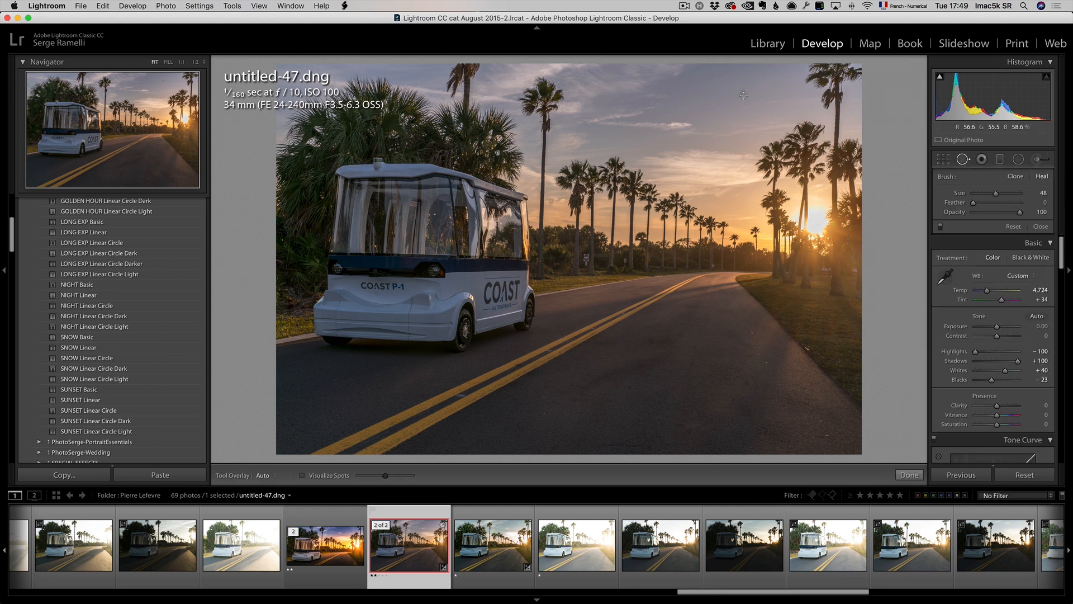
{"action": "left_click", "coordinate": [742, 93]}
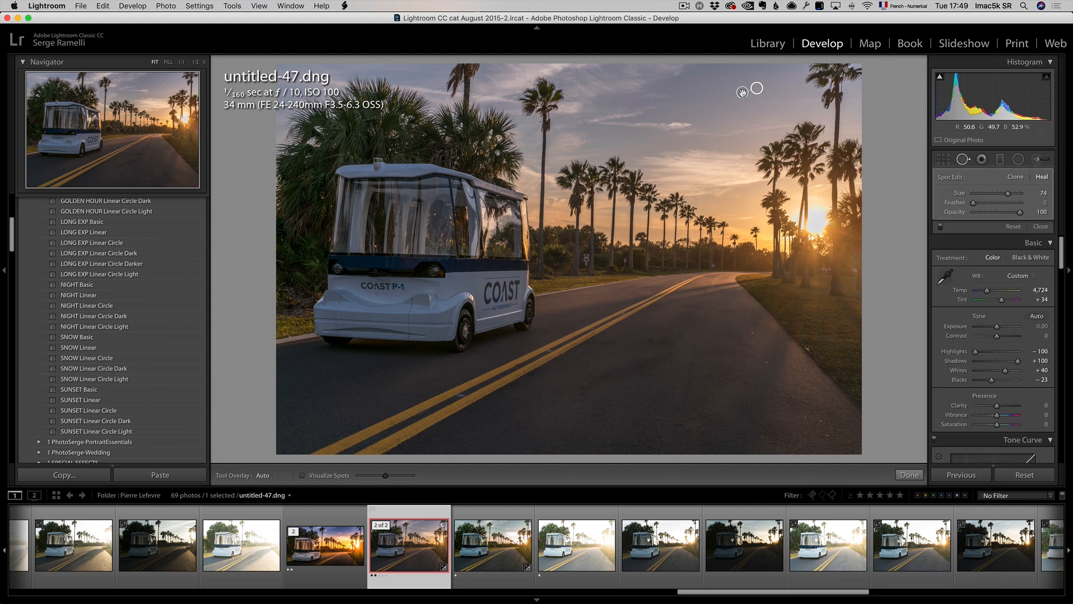
{"action": "left_click", "coordinate": [1040, 226]}
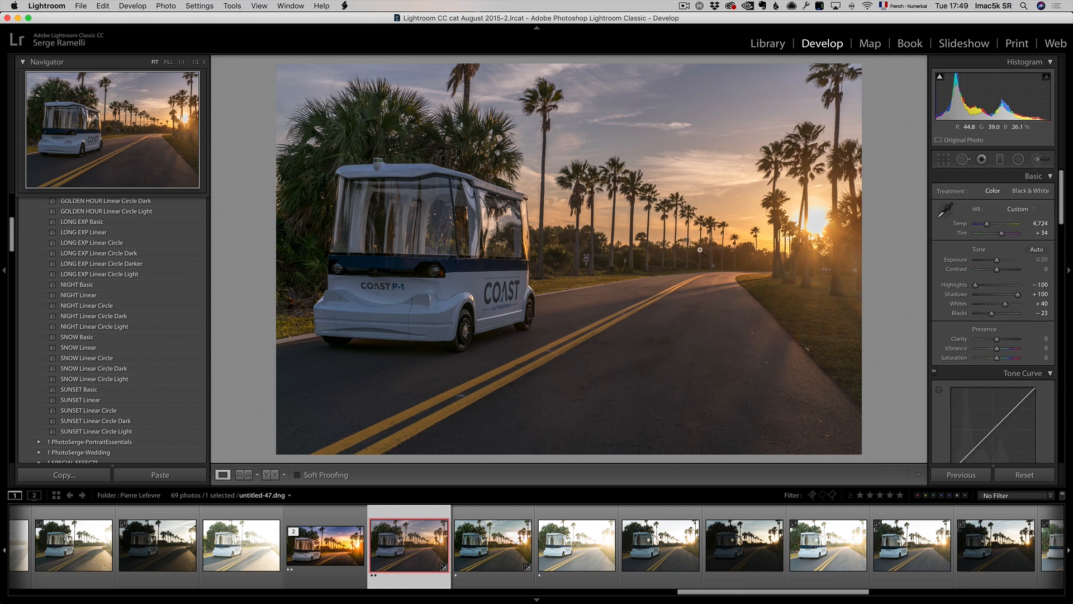
Step: Draw a graduated filter from the top of the sky down to the tree line
{"action": "left_click", "coordinate": [1000, 160]}
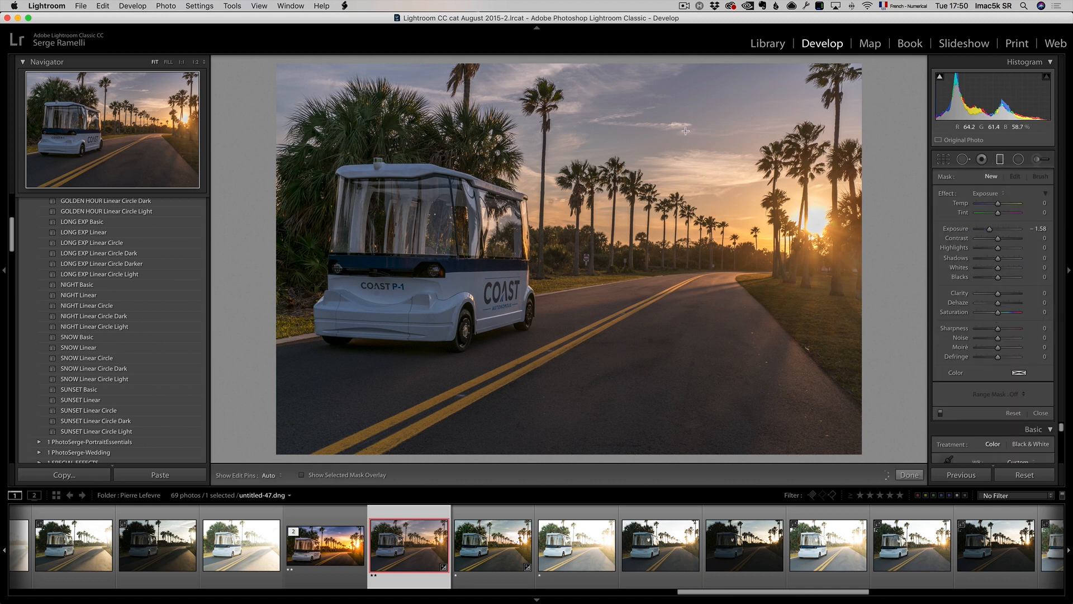
{"action": "left_click_drag", "start_coordinate": [623, 105], "coordinate": [624, 239]}
{"action": "left_click", "coordinate": [987, 193]}
{"action": "left_click", "coordinate": [966, 177]}
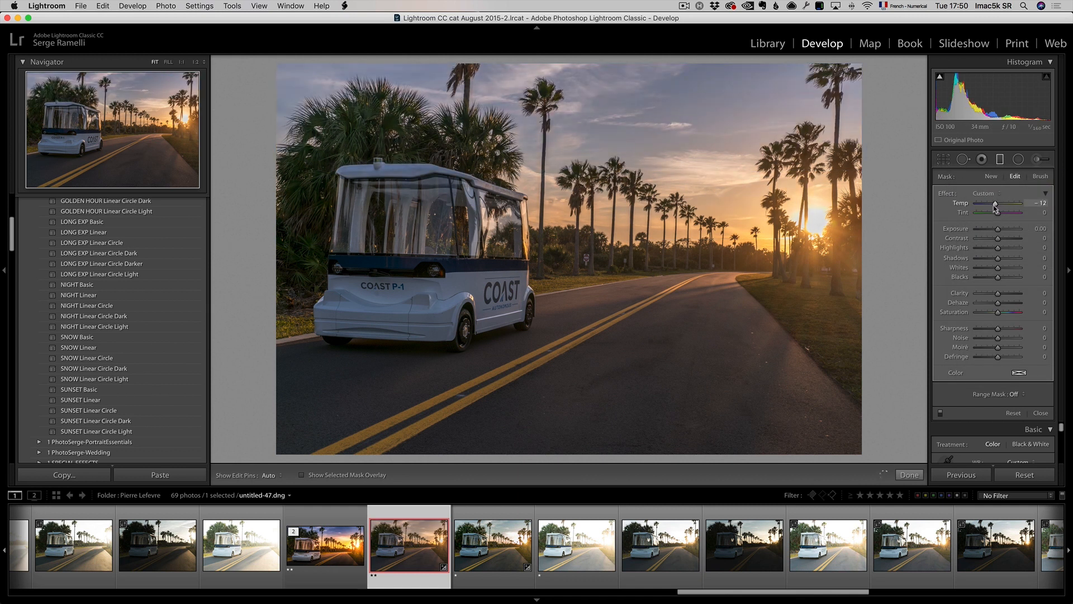
Step: Set the graduated filter's Temp to -18, Exposure to -0.41 and Saturation to 22, and close the tool
{"action": "left_click_drag", "start_coordinate": [994, 208], "coordinate": [992, 208]}
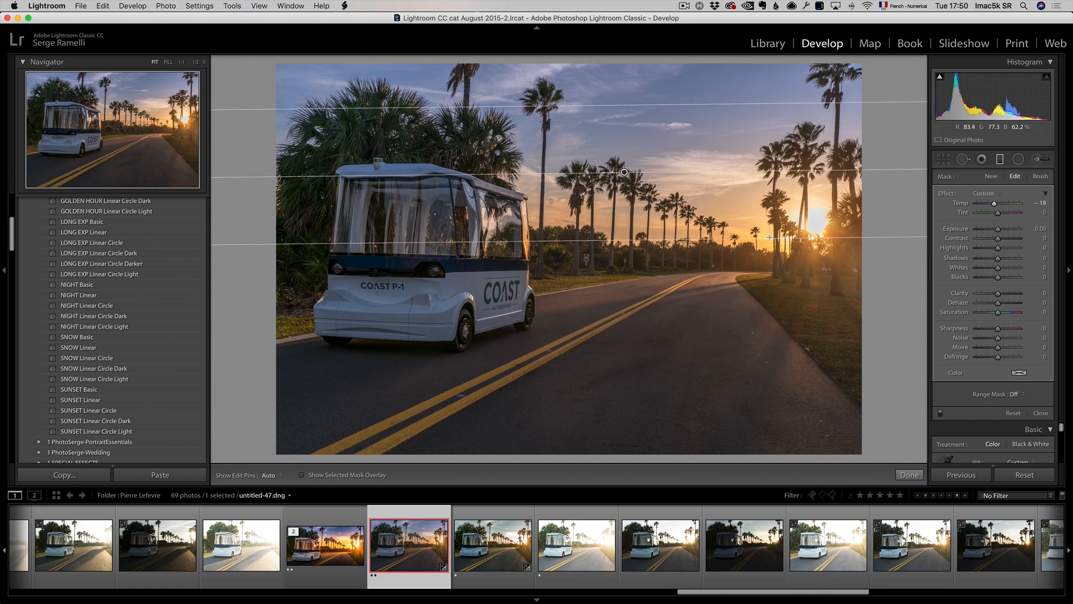
{"action": "left_click_drag", "start_coordinate": [994, 233], "coordinate": [994, 233]}
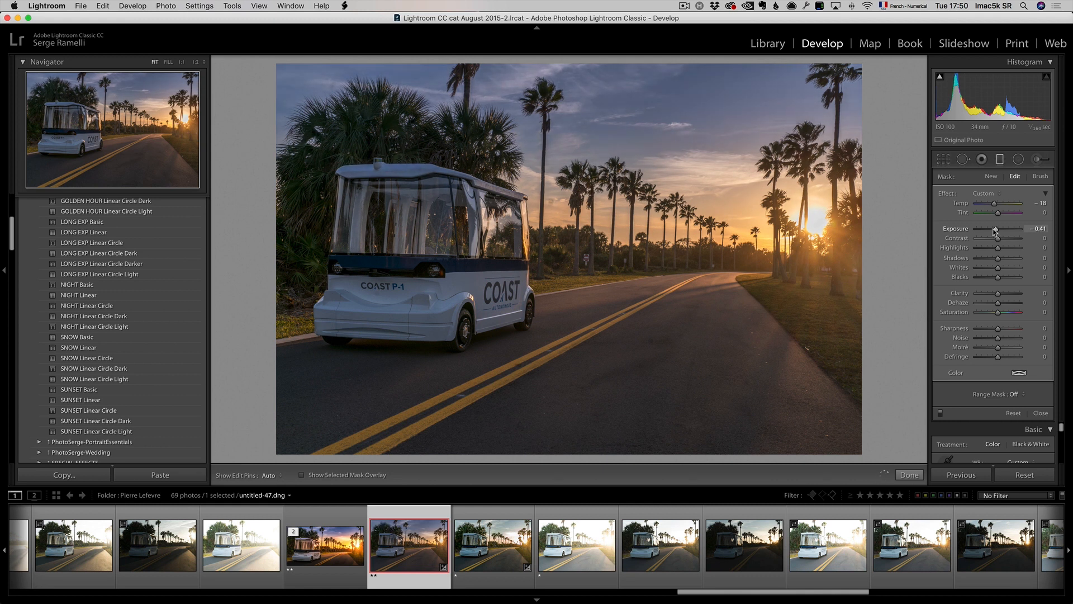
{"action": "left_click_drag", "start_coordinate": [998, 313], "coordinate": [1004, 315]}
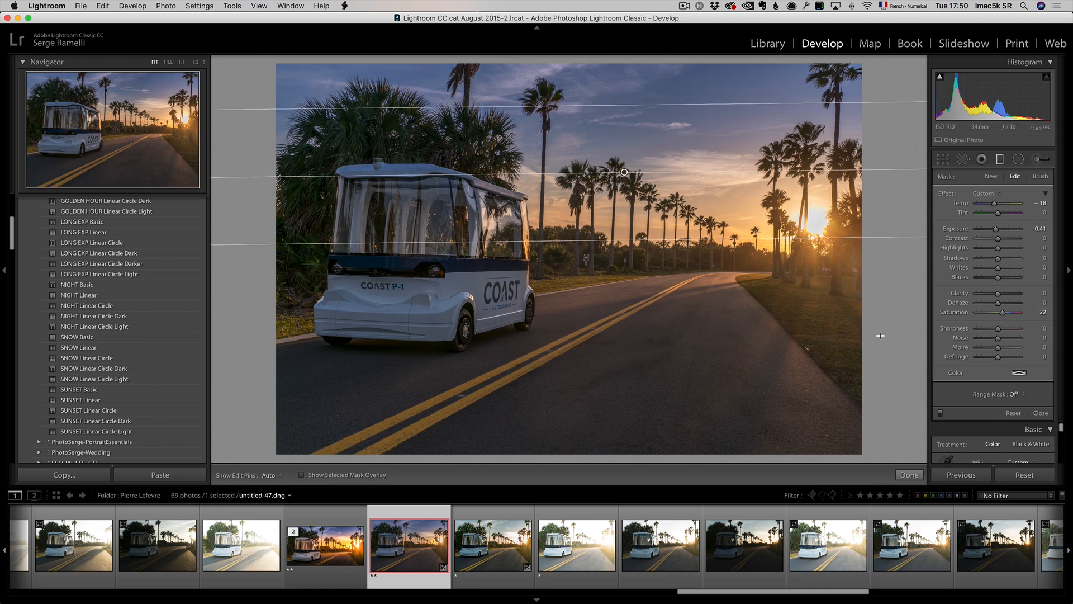
{"action": "left_click", "coordinate": [909, 475]}
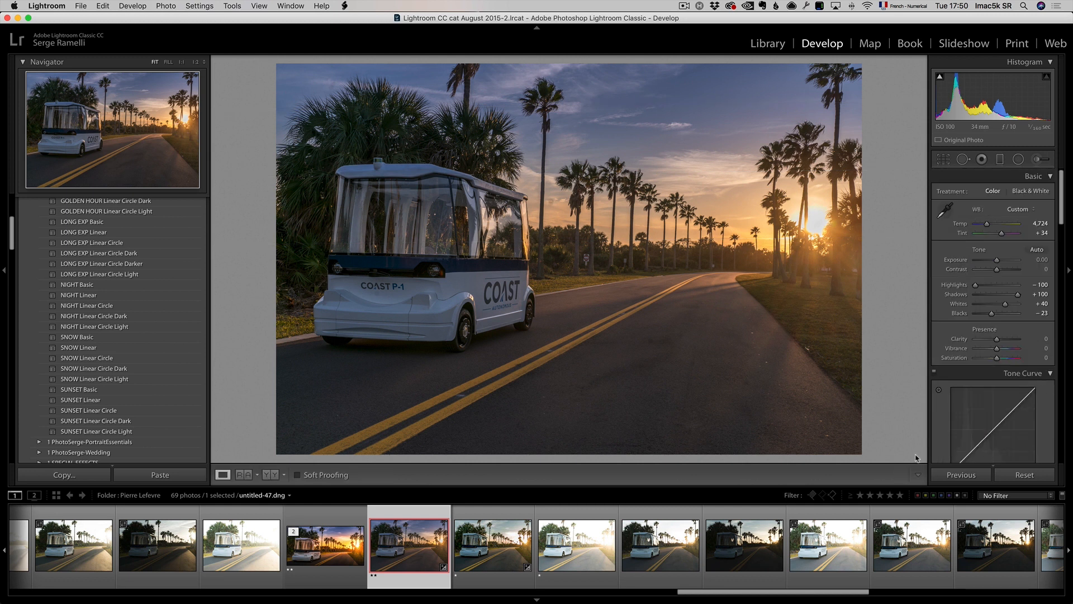
Step: Draw an inverted radial filter around the sun with Feather 100 and Exposure -0.11, stretching its left edge over the shuttle
{"action": "left_click", "coordinate": [1018, 160]}
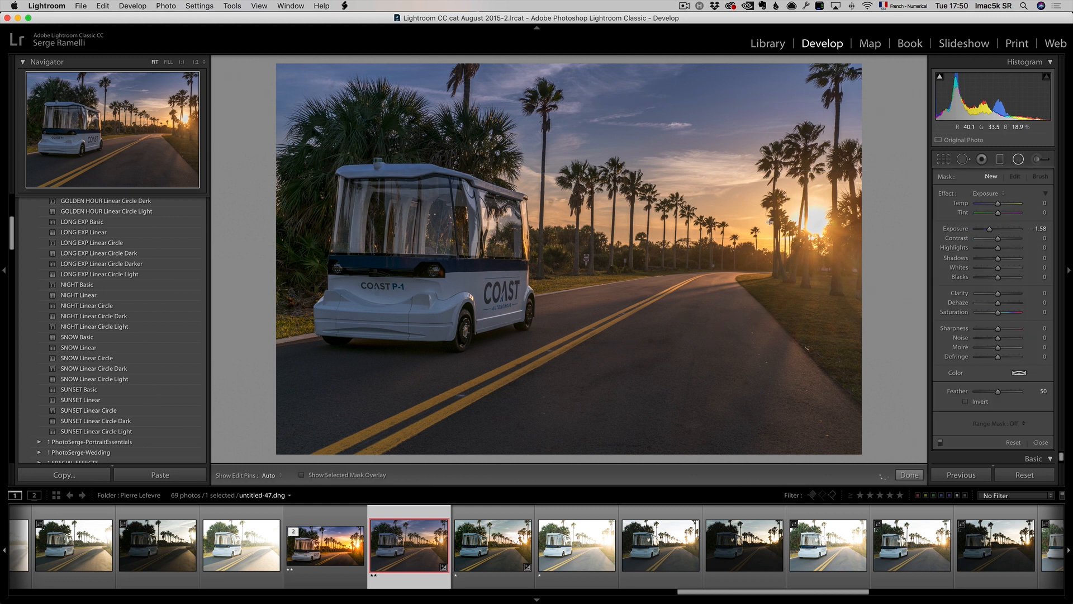
{"action": "left_click_drag", "start_coordinate": [765, 213], "coordinate": [1013, 324]}
{"action": "left_click", "coordinate": [982, 402]}
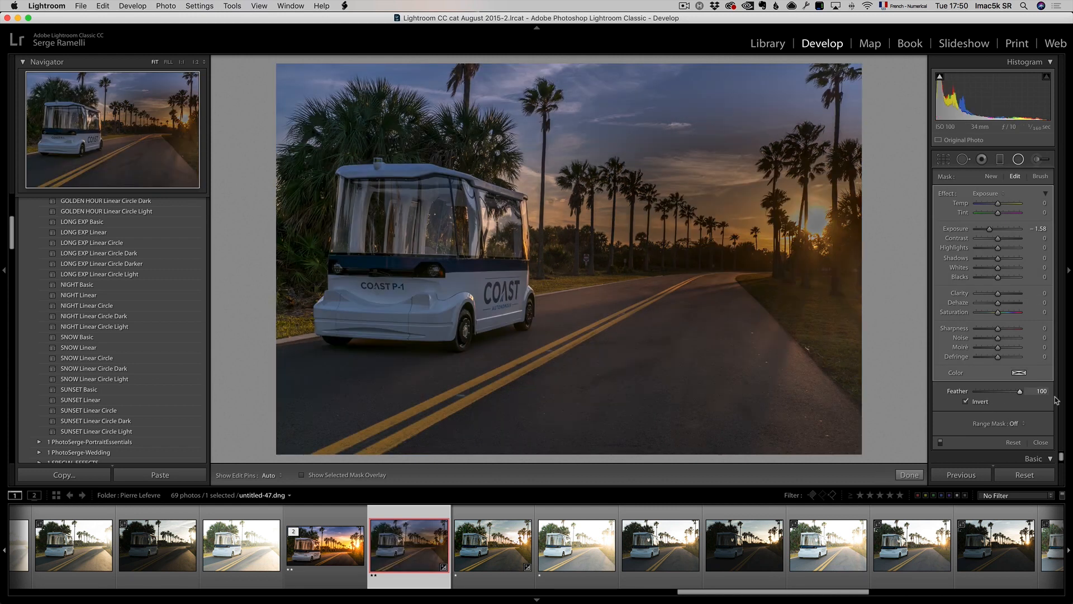
{"action": "left_click_drag", "start_coordinate": [997, 391], "coordinate": [1020, 391]}
{"action": "mouse_move", "coordinate": [990, 230]}
{"action": "left_mouse_down"}
{"action": "mouse_move", "coordinate": [1015, 229]}
{"action": "mouse_move", "coordinate": [977, 229]}
{"action": "mouse_move", "coordinate": [998, 229]}
{"action": "left_mouse_up"}
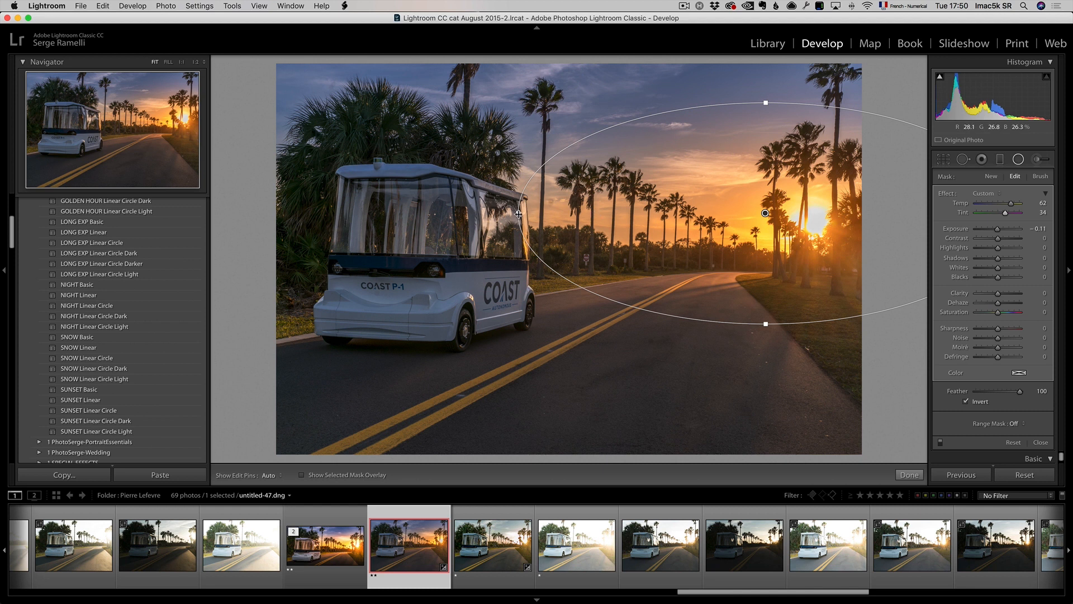
{"action": "left_click_drag", "start_coordinate": [361, 215], "coordinate": [226, 217]}
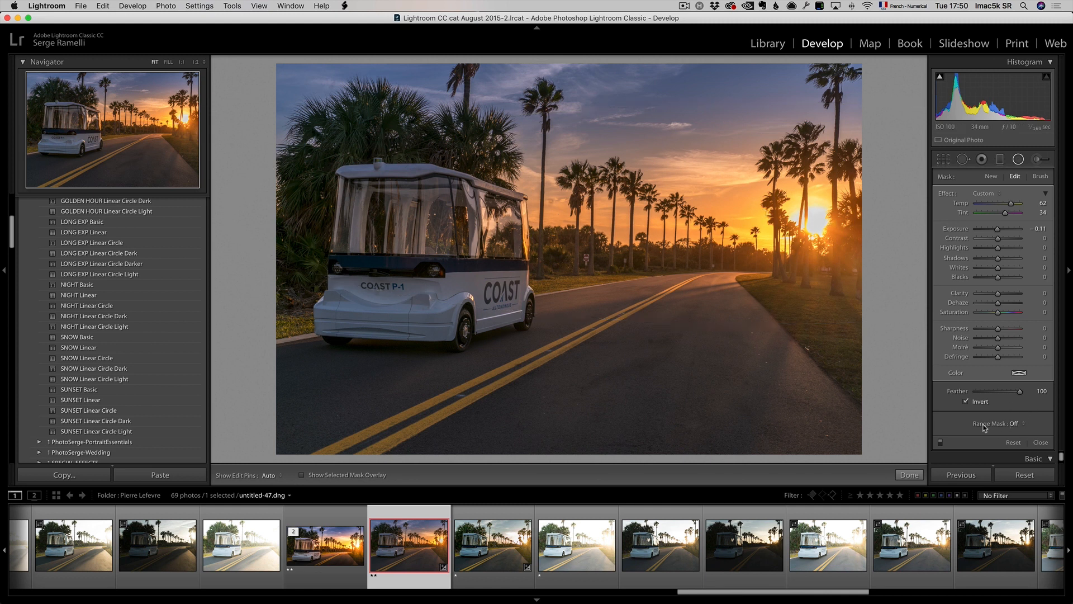
Step: Add a Luminance range mask to the radial filter with Range 0/100 and close the tool
{"action": "left_click", "coordinate": [1020, 423]}
{"action": "left_click", "coordinate": [1027, 437]}
{"action": "key", "text": "alt"}
{"action": "left_click_drag", "start_coordinate": [981, 422], "coordinate": [1011, 414]}
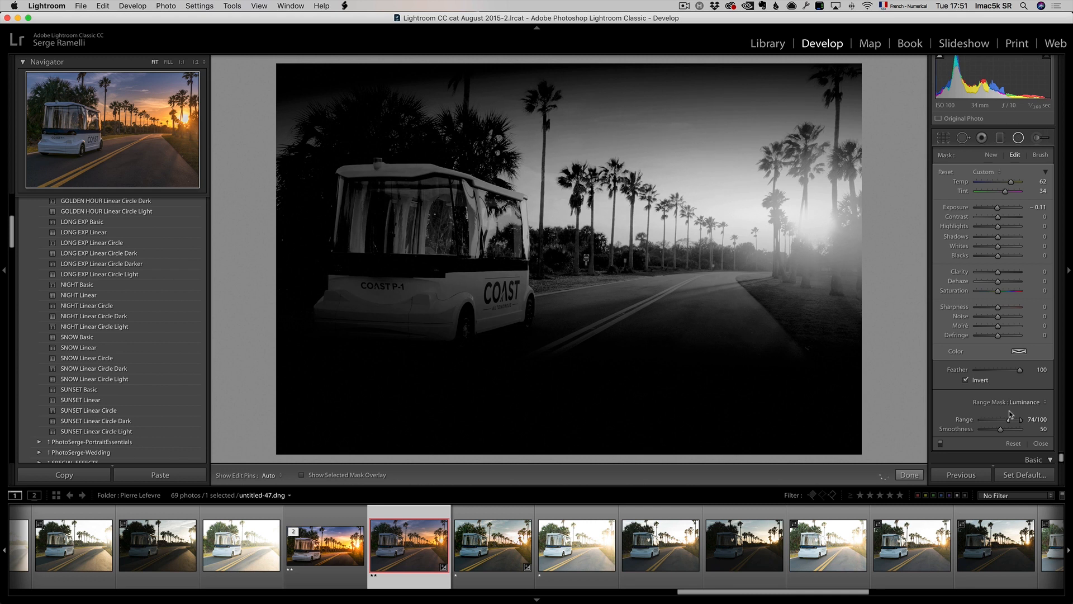
{"action": "key", "text": "alt"}
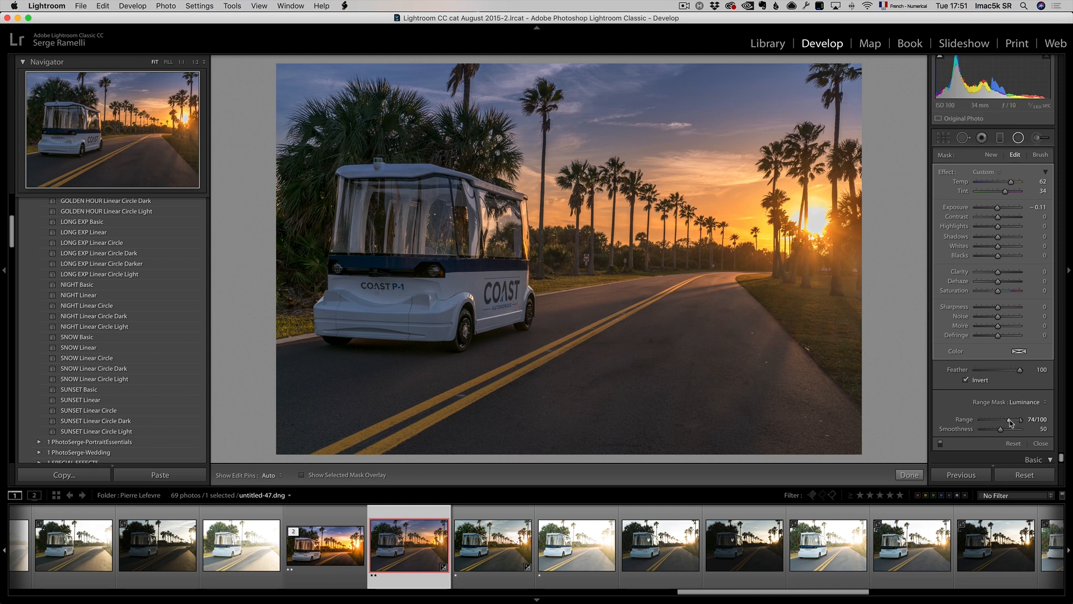
{"action": "left_click_drag", "start_coordinate": [995, 419], "coordinate": [971, 420]}
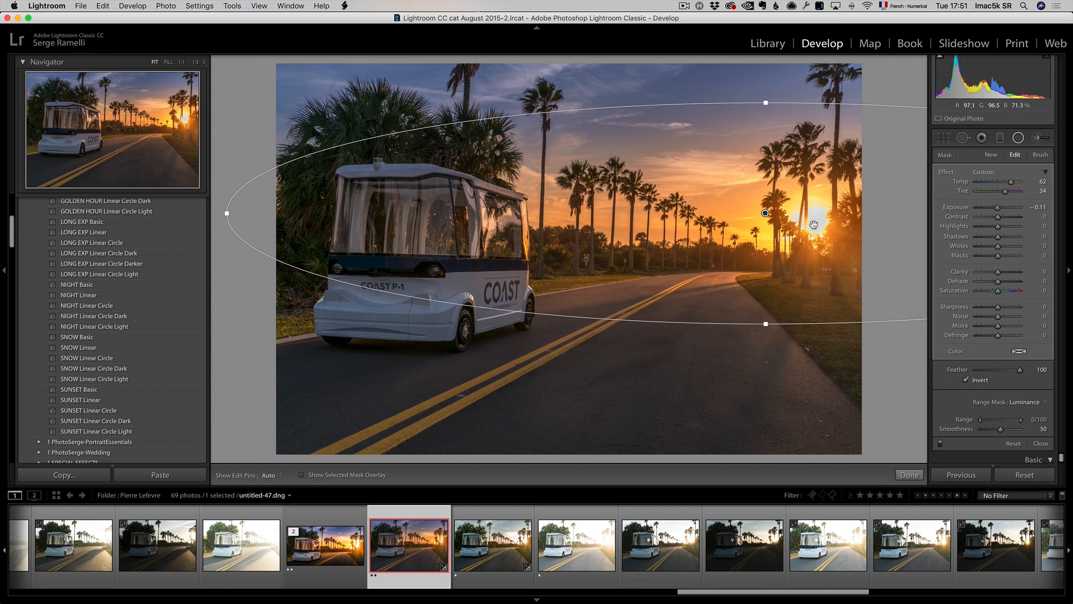
{"action": "left_click", "coordinate": [910, 475]}
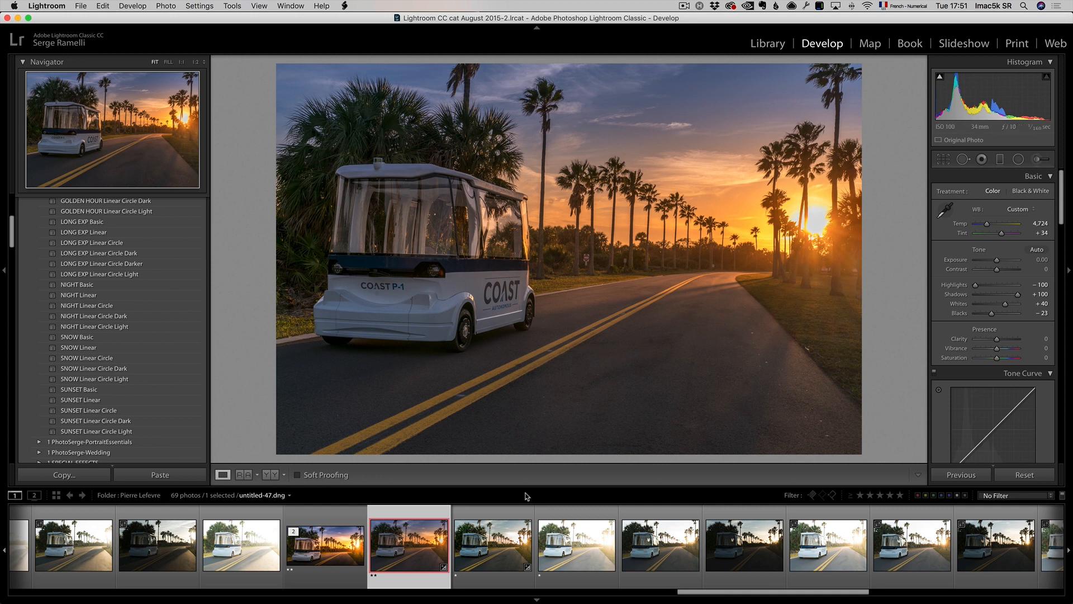
Step: Compare with the neighbouring merged photo, return to untitled-47.dng and set Contrast +44 and Highlights -83
{"action": "left_click", "coordinate": [327, 547]}
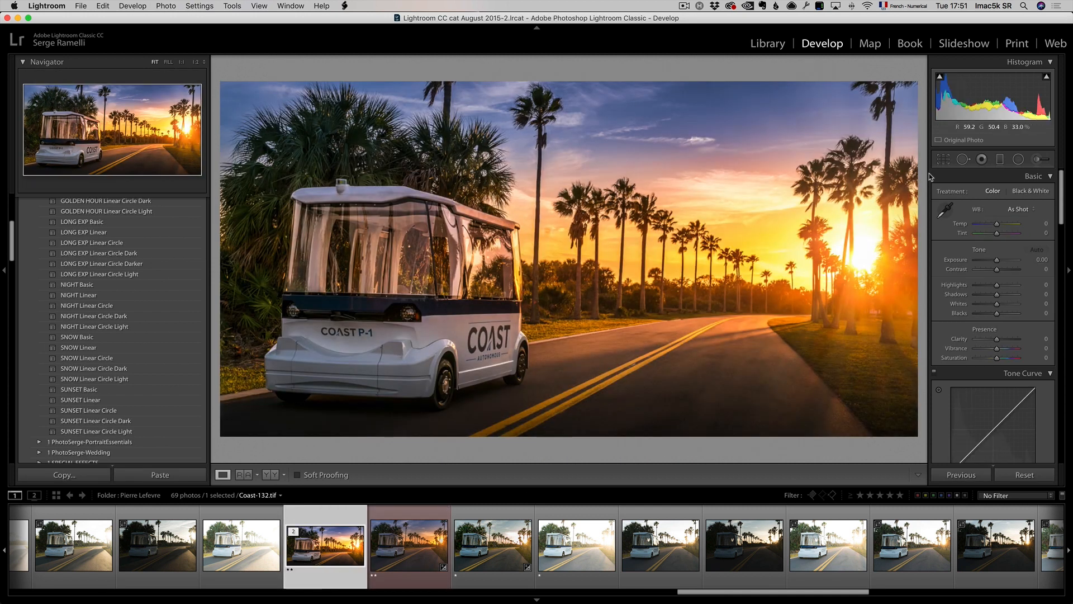
{"action": "left_click", "coordinate": [412, 547]}
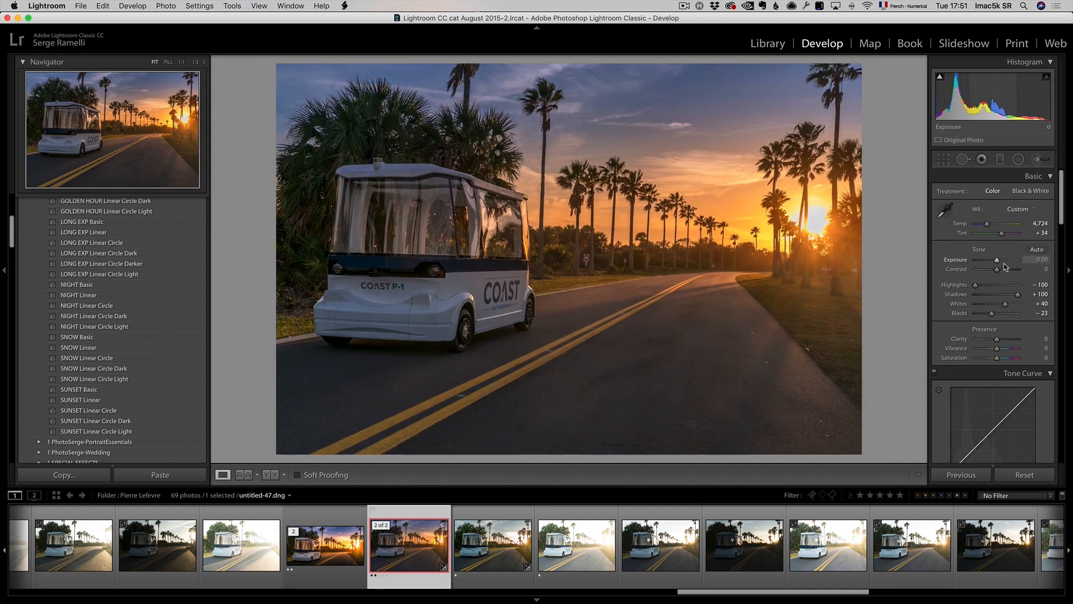
{"action": "left_click_drag", "start_coordinate": [975, 286], "coordinate": [1006, 271]}
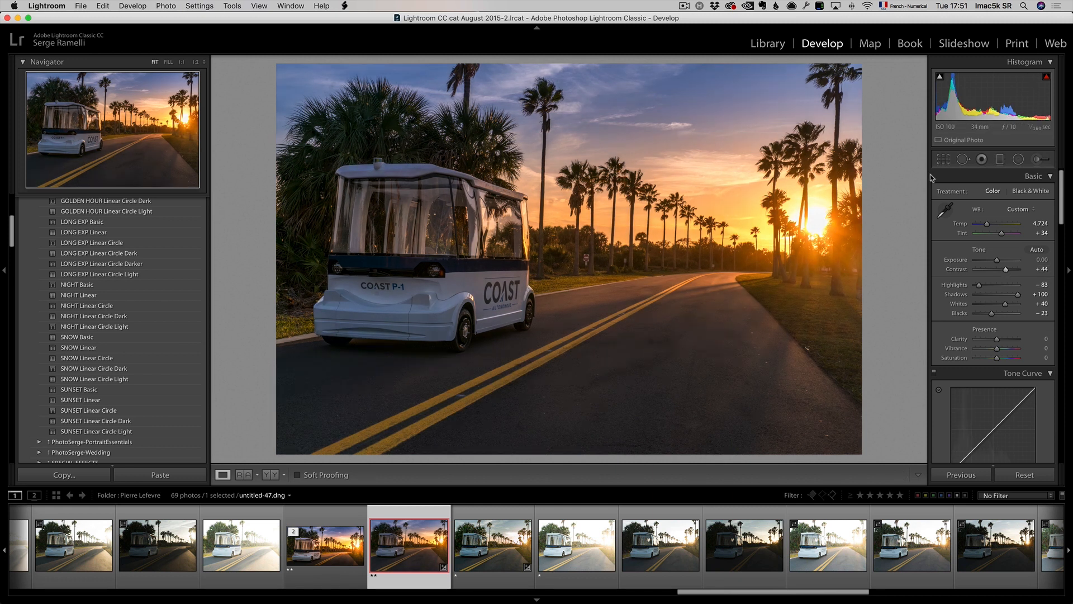
Step: Crop the photo to a 16 x 9 aspect ratio, shifting the crop frame slightly downward
{"action": "left_click", "coordinate": [943, 160]}
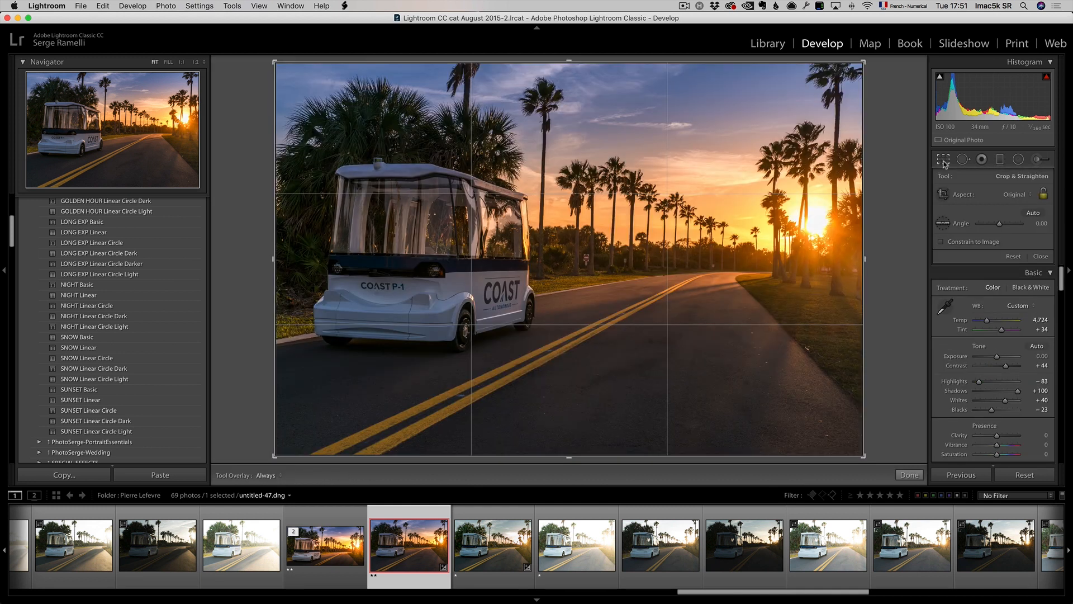
{"action": "left_click", "coordinate": [1028, 194]}
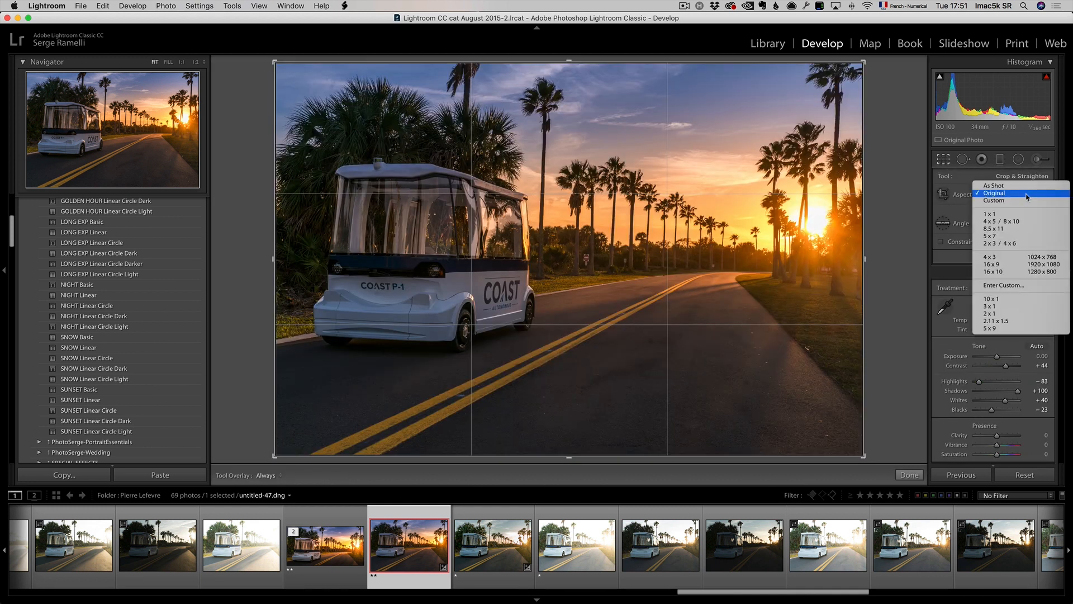
{"action": "left_click", "coordinate": [1028, 264]}
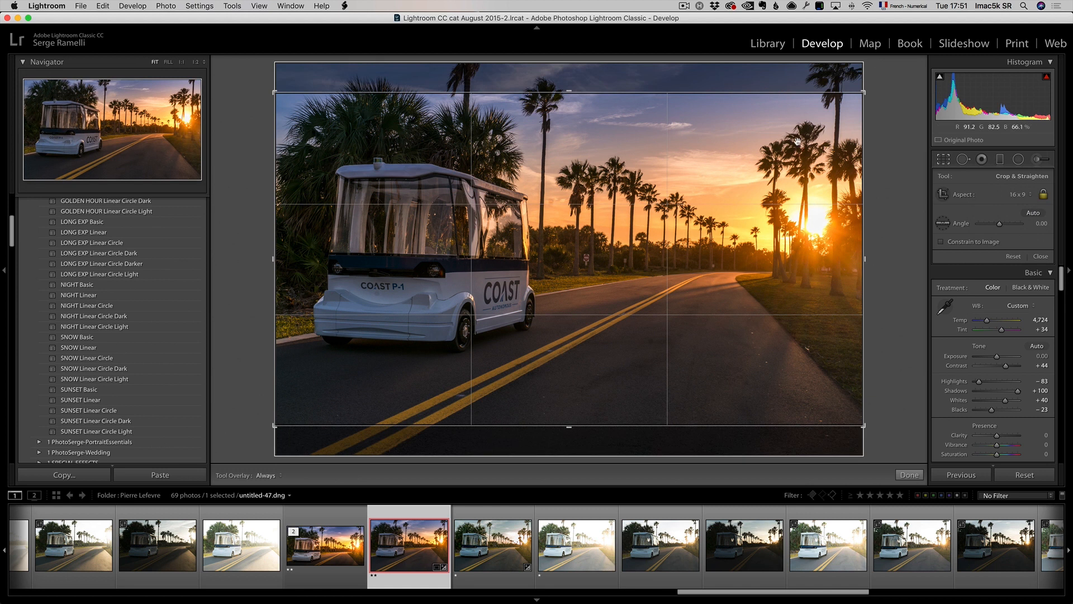
{"action": "left_click_drag", "start_coordinate": [621, 269], "coordinate": [624, 291]}
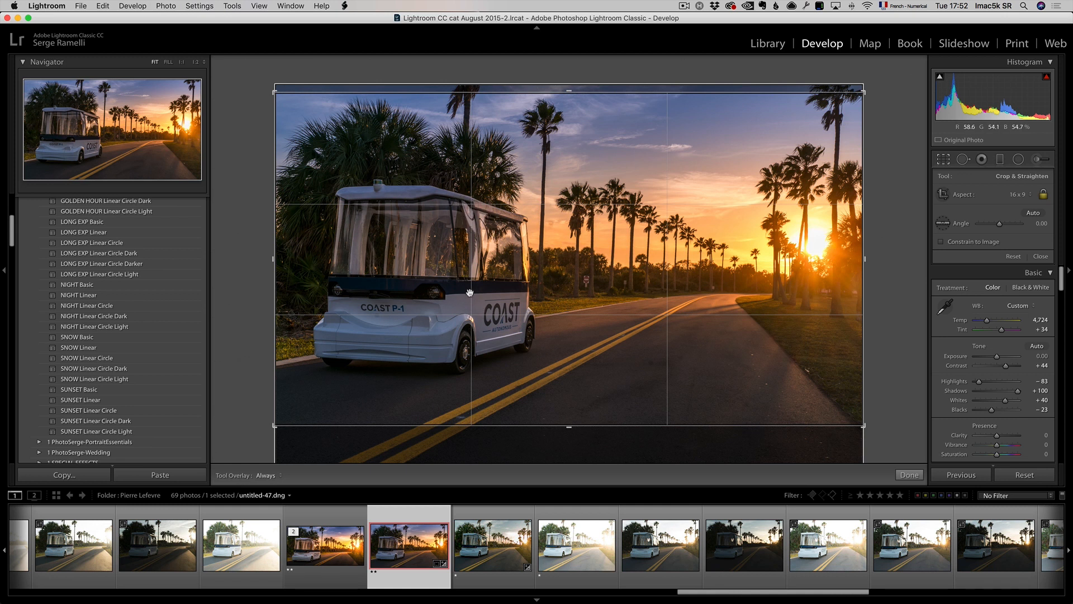
{"action": "key", "text": "Return"}
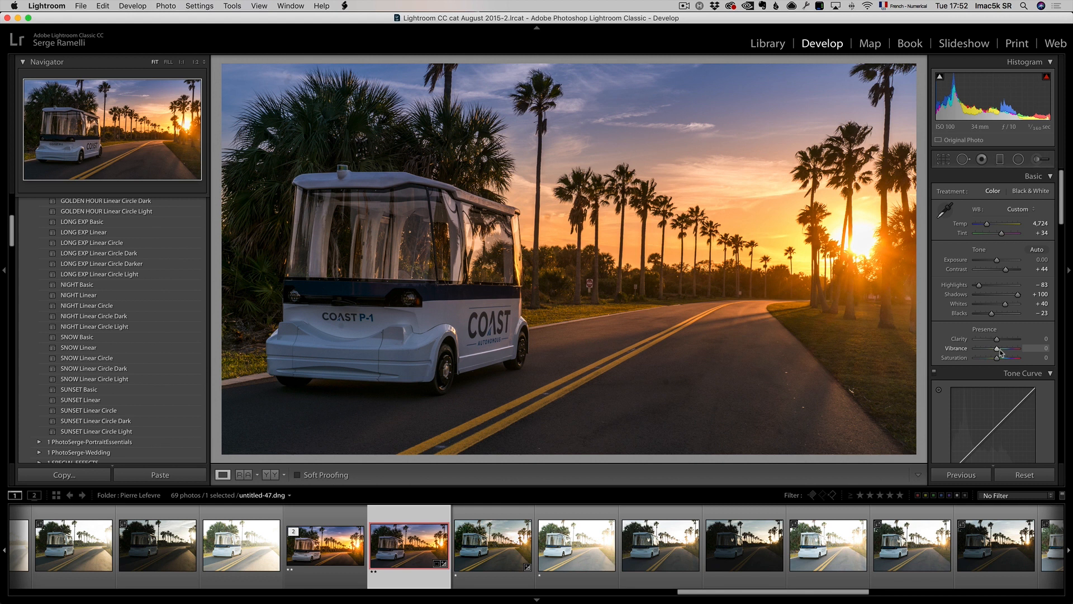
Step: Set Vibrance to +13 and Saturation to -5, and open the photo in Photoshop for editing
{"action": "left_click_drag", "start_coordinate": [998, 349], "coordinate": [996, 359]}
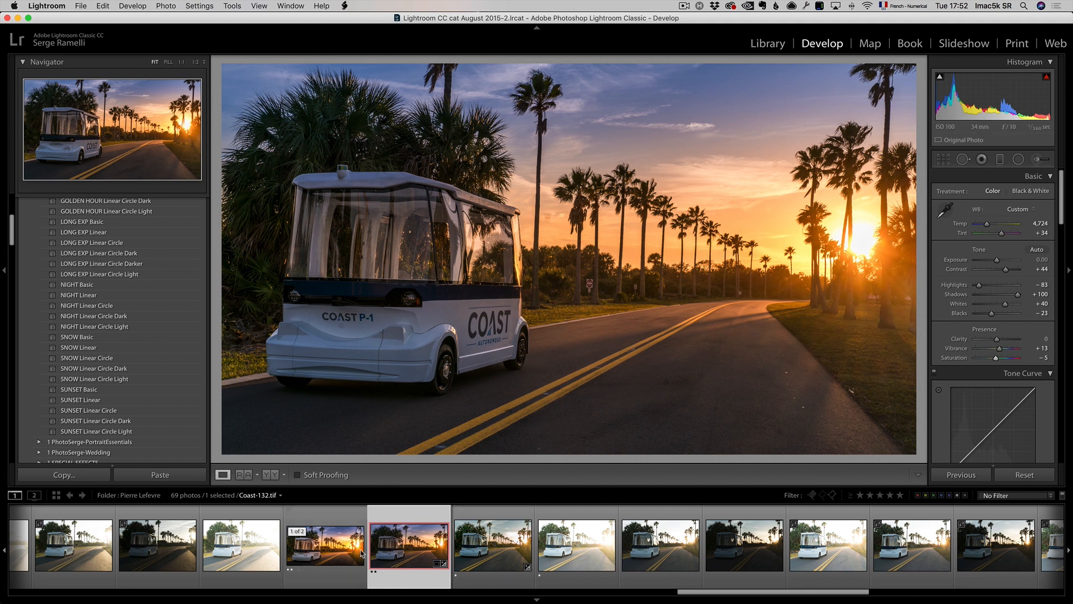
{"action": "right_click", "coordinate": [406, 545]}
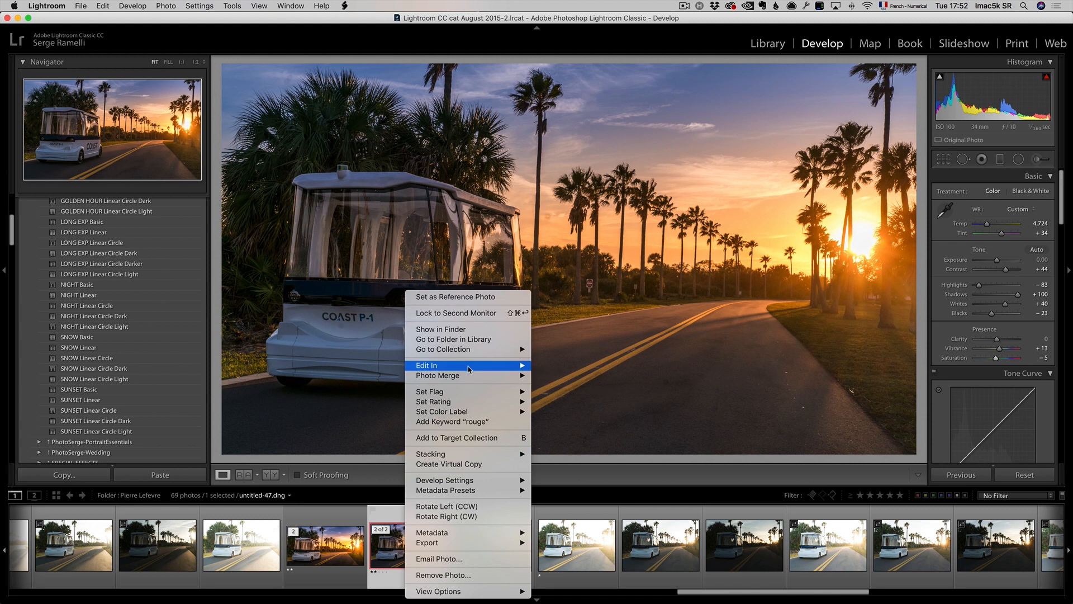
{"action": "mouse_move", "coordinate": [469, 366]}
{"action": "left_click", "coordinate": [607, 367]}
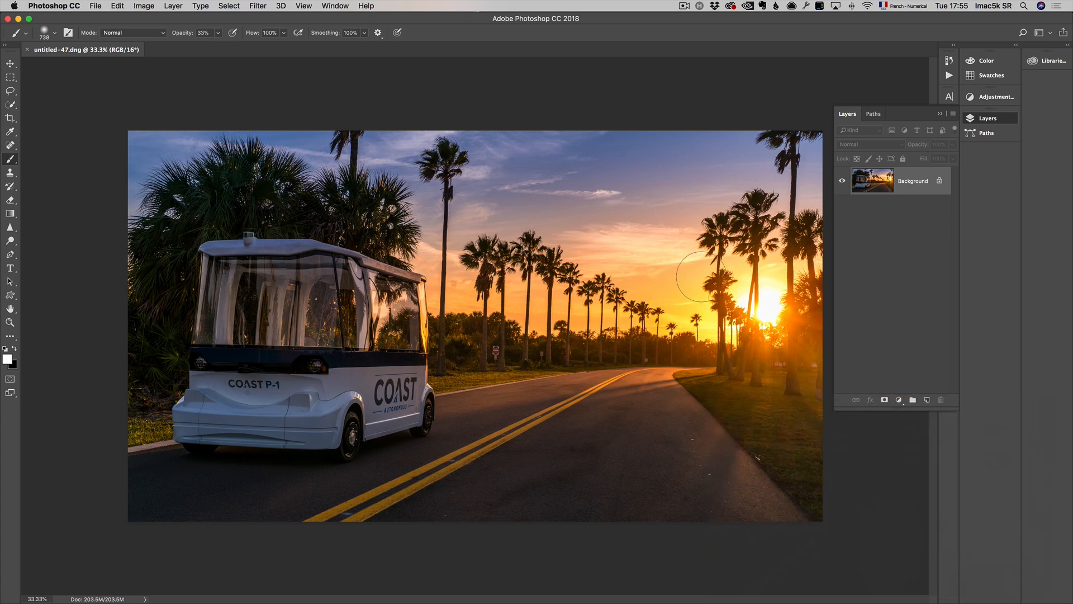
Step: Duplicate the Background layer
{"action": "left_click_drag", "start_coordinate": [910, 189], "coordinate": [926, 400]}
{"action": "key", "text": "z"}
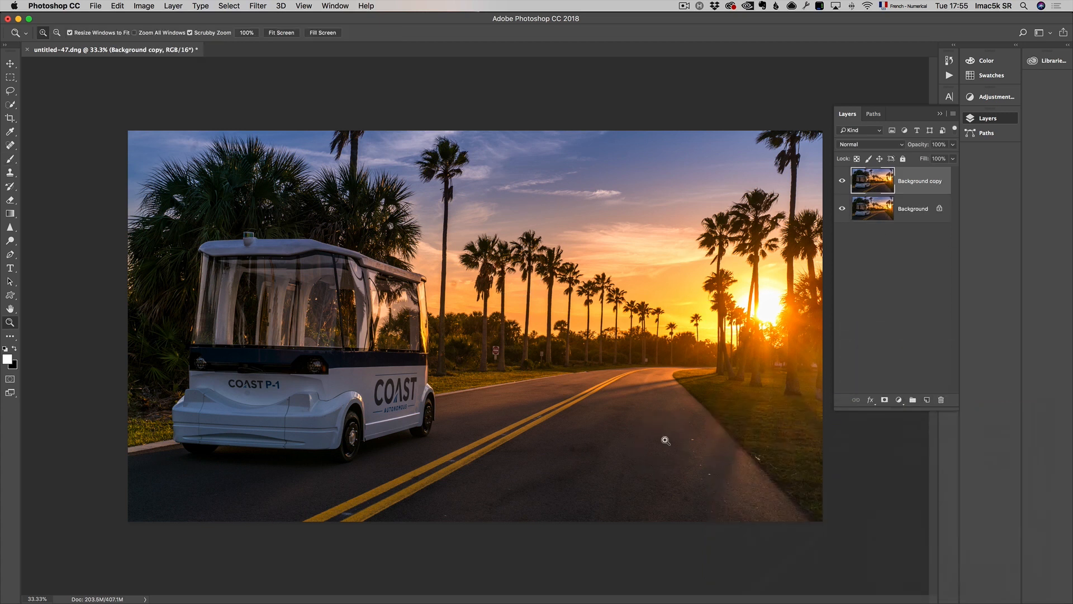
{"action": "left_click", "coordinate": [665, 439]}
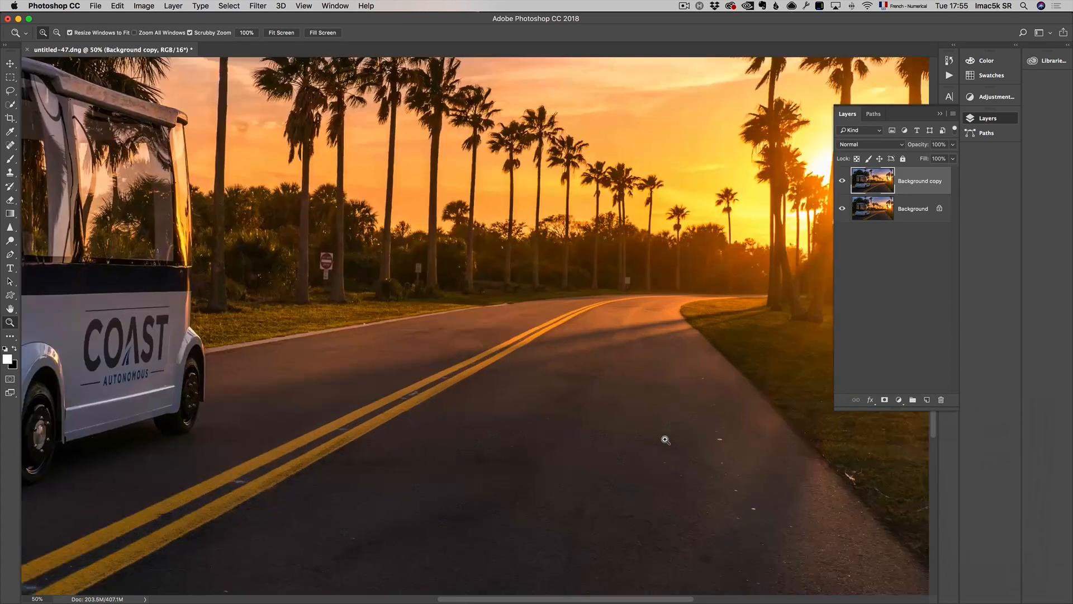
{"action": "left_click", "coordinate": [940, 113]}
Step: Remove small specks on the road surface with the Spot Healing Brush Tool
{"action": "left_click", "coordinate": [10, 144]}
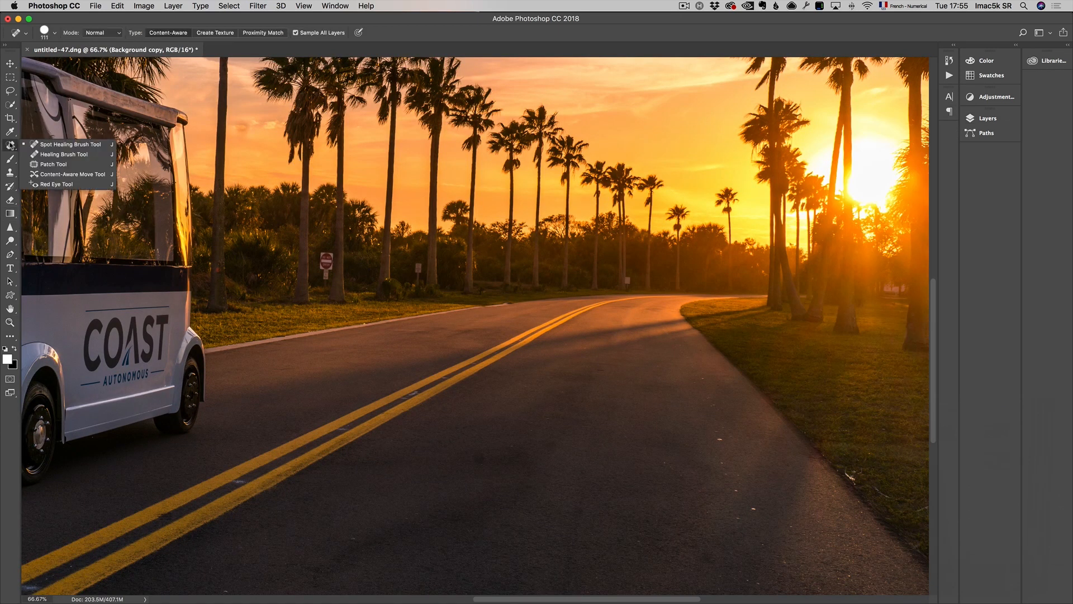
{"action": "left_click", "coordinate": [64, 147]}
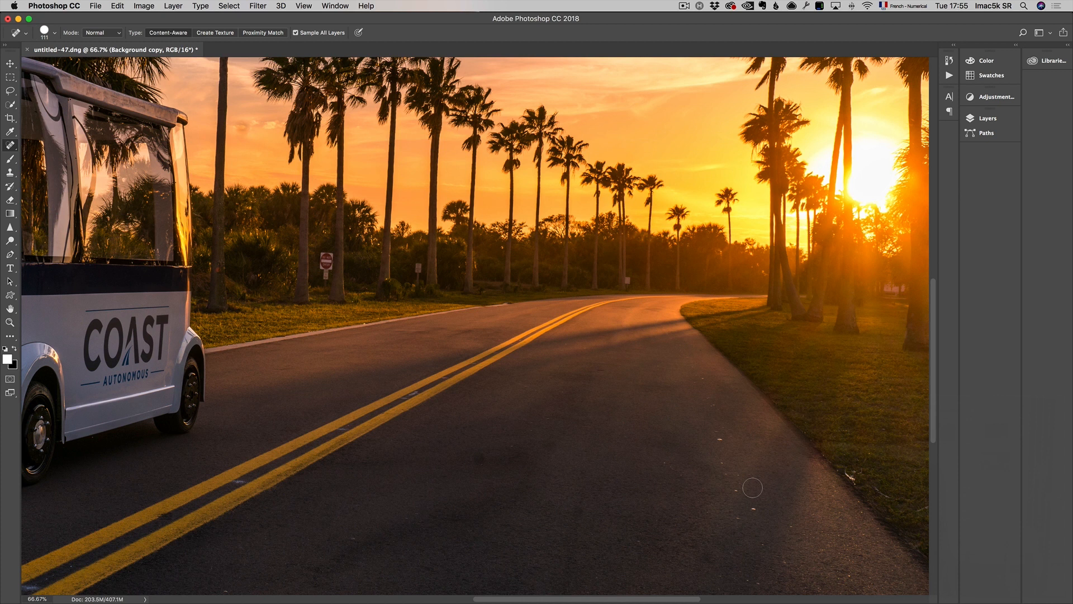
{"action": "left_click_drag", "start_coordinate": [786, 480], "coordinate": [777, 481]}
{"action": "left_click", "coordinate": [718, 440]}
{"action": "left_click_drag", "start_coordinate": [710, 419], "coordinate": [709, 415]}
Step: Heal away the road signs along the tree line and remaining specks on the road
{"action": "left_click_drag", "start_coordinate": [629, 278], "coordinate": [630, 279]}
{"action": "left_click_drag", "start_coordinate": [327, 250], "coordinate": [326, 288]}
{"action": "left_click_drag", "start_coordinate": [417, 266], "coordinate": [418, 279]}
{"action": "left_click_drag", "start_coordinate": [324, 257], "coordinate": [324, 272]}
{"action": "left_click_drag", "start_coordinate": [421, 263], "coordinate": [420, 272]}
{"action": "left_click", "coordinate": [480, 456]}
{"action": "left_click", "coordinate": [867, 459]}
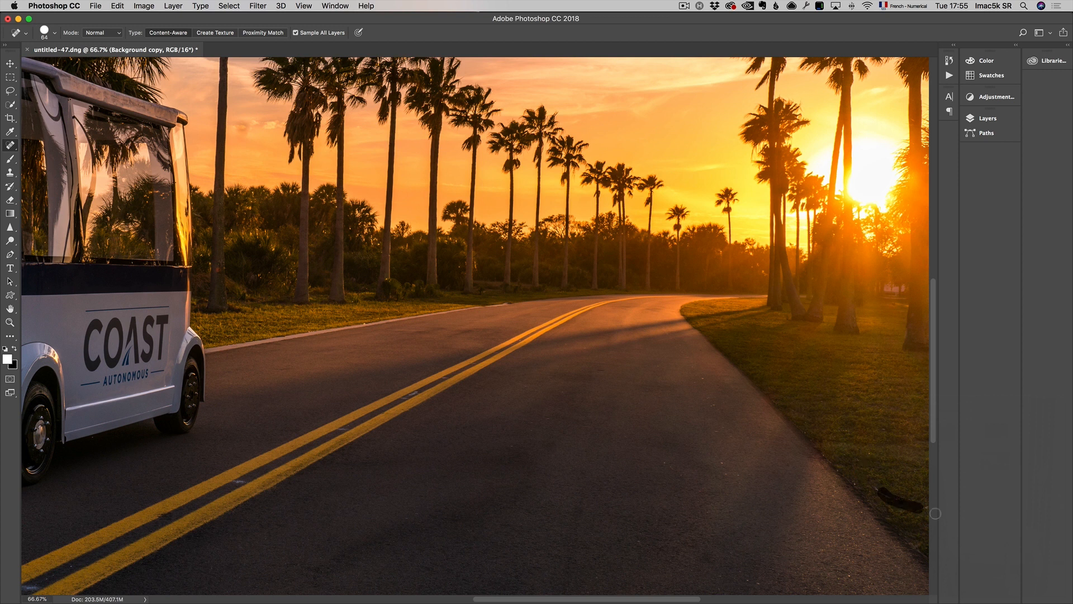
Step: Heal a small blemish on the shuttle's front with the Spot Healing Brush
{"action": "scroll", "coordinate": [783, 408], "scroll_direction": "right", "scroll_amount": 5}
{"action": "scroll", "coordinate": [782, 408], "scroll_direction": "down", "scroll_amount": 3}
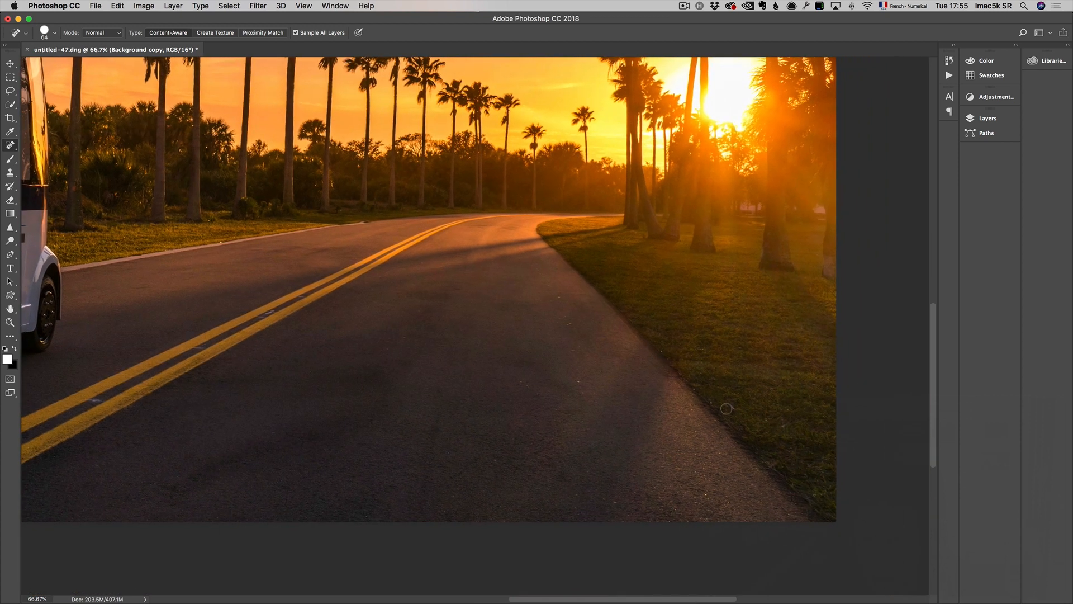
{"action": "scroll", "coordinate": [715, 398], "scroll_direction": "up", "scroll_amount": 4}
{"action": "scroll", "coordinate": [715, 398], "scroll_direction": "left", "scroll_amount": 5}
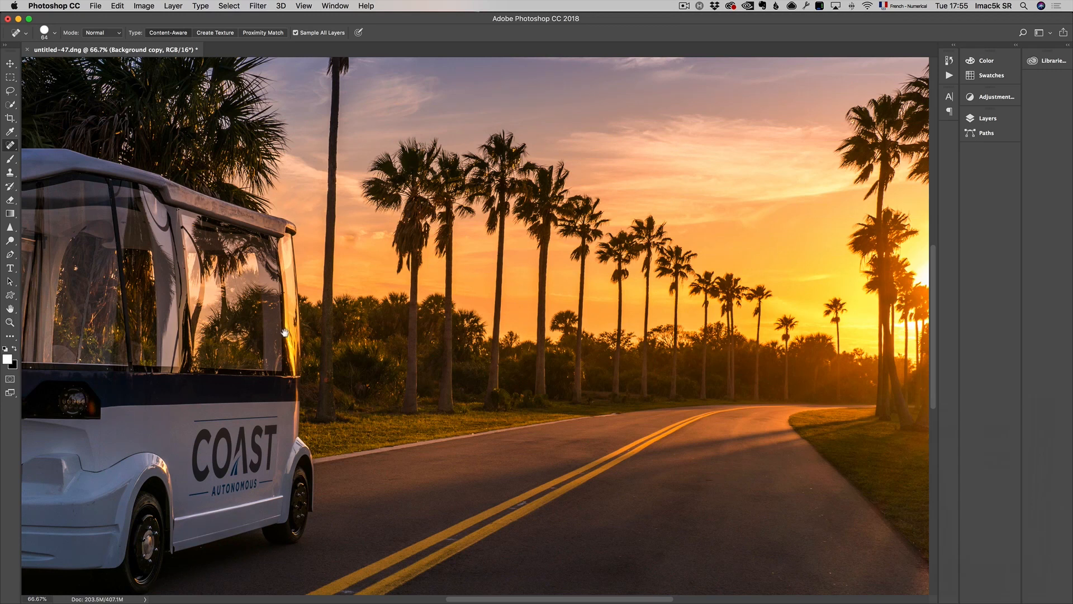
{"action": "left_click_drag", "start_coordinate": [285, 332], "coordinate": [454, 307]}
{"action": "left_click_drag", "start_coordinate": [90, 406], "coordinate": [82, 407]}
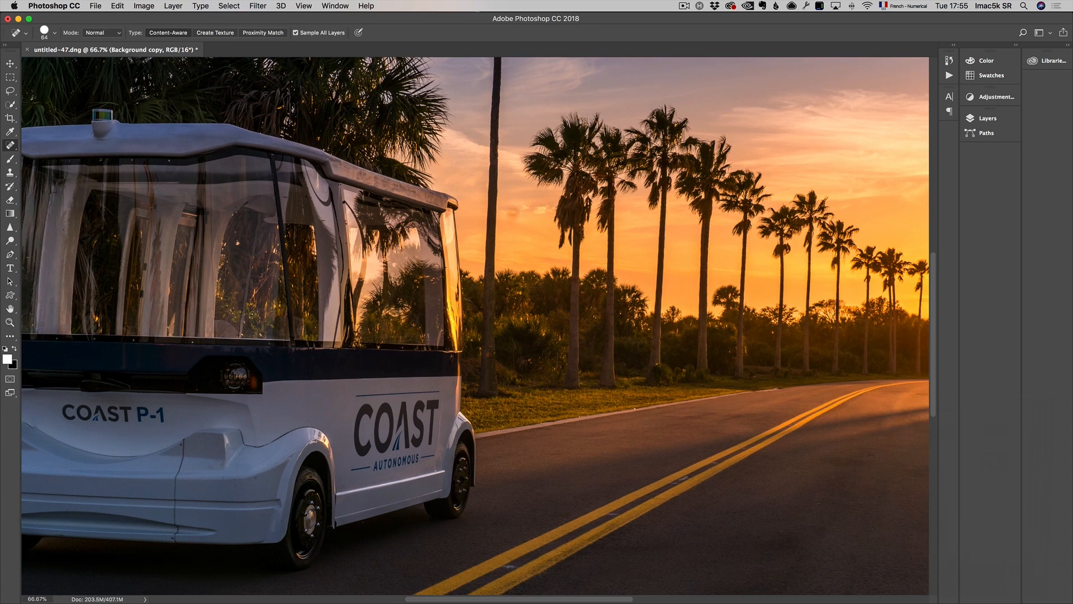
{"action": "key", "text": "z"}
{"action": "left_click", "coordinate": [581, 400], "text": "alt"}
{"action": "left_click", "coordinate": [581, 400], "text": "alt"}
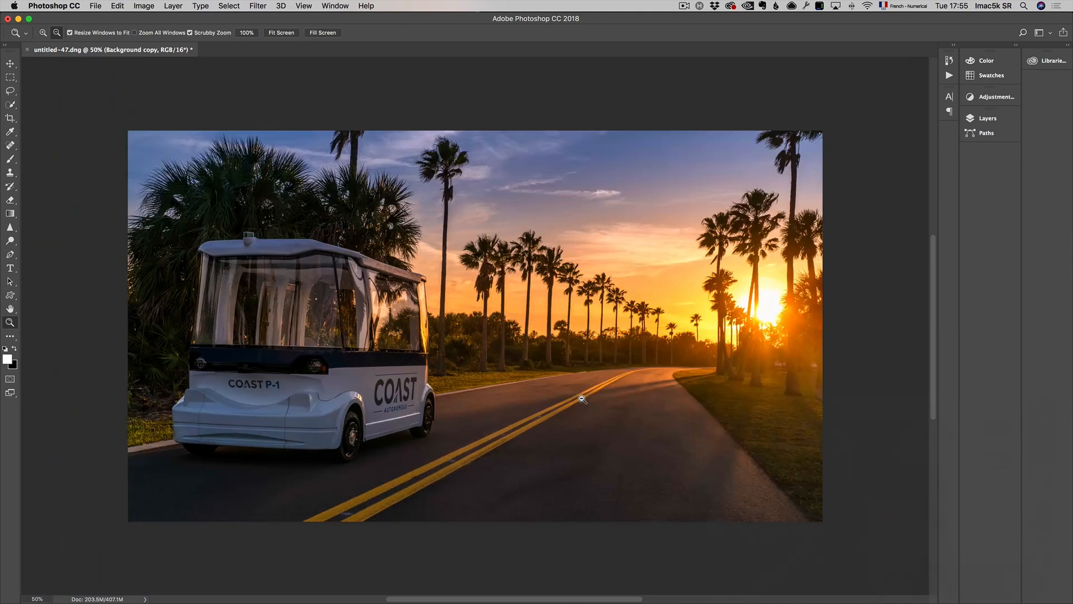
Step: Open the Background copy layer in the Luminar 2018 filter
{"action": "left_click", "coordinate": [994, 120]}
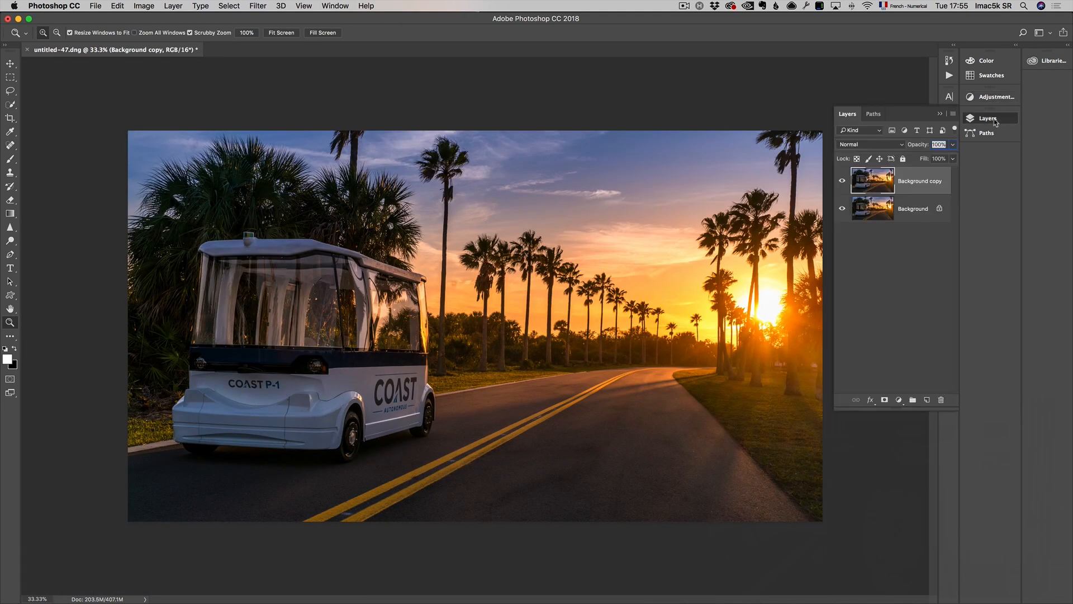
{"action": "left_click", "coordinate": [261, 10]}
{"action": "mouse_move", "coordinate": [341, 250]}
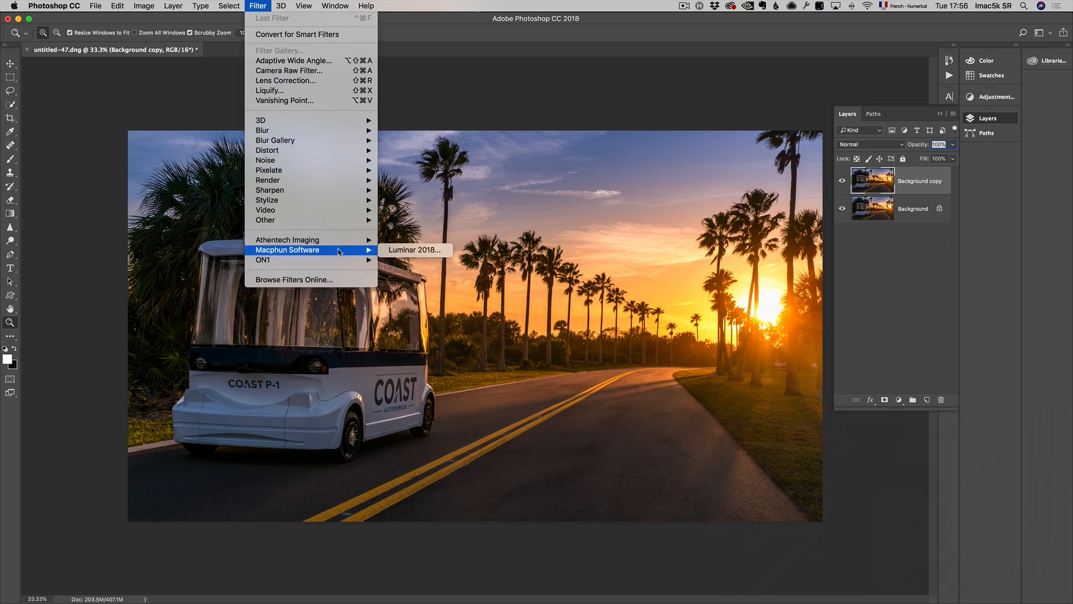
{"action": "left_click", "coordinate": [399, 252]}
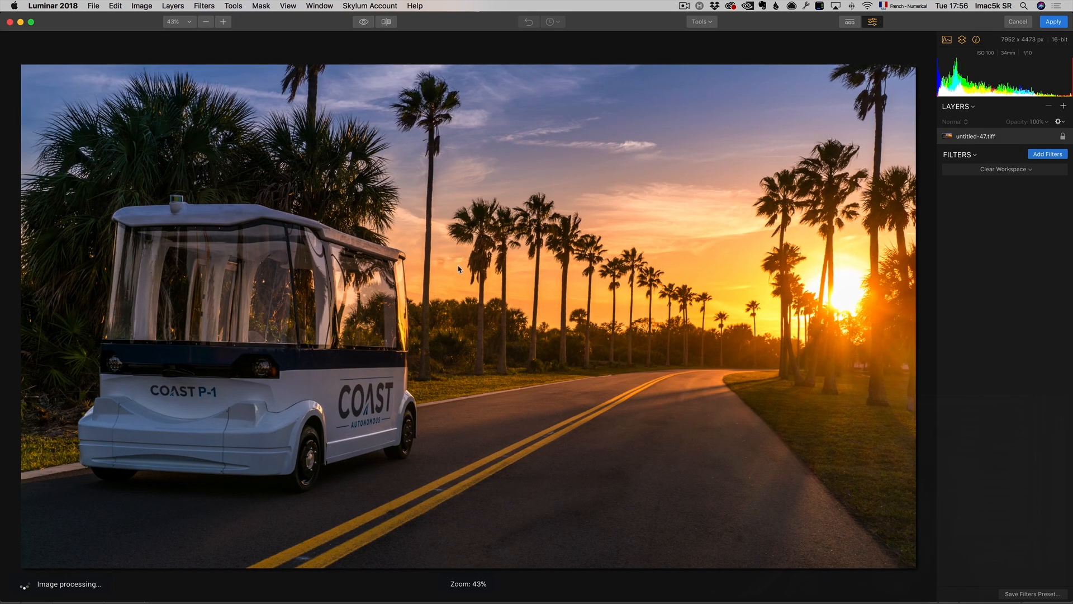
Step: Add the Details Enhancer filter from Favorites with Small 21, Medium 23 and Large 29
{"action": "left_click", "coordinate": [1046, 154]}
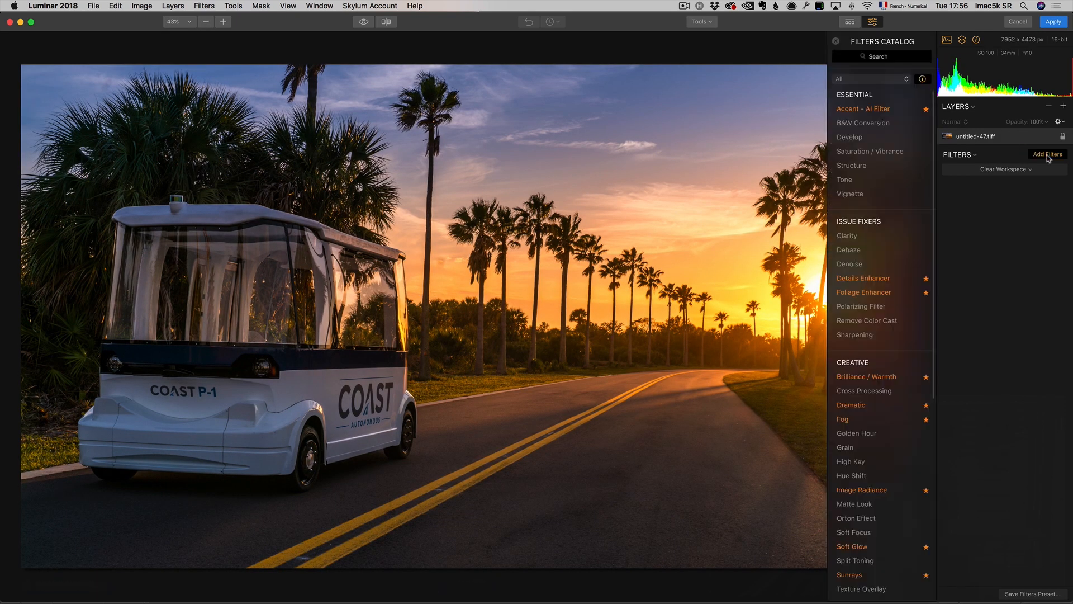
{"action": "left_click", "coordinate": [885, 82]}
{"action": "left_click", "coordinate": [881, 90]}
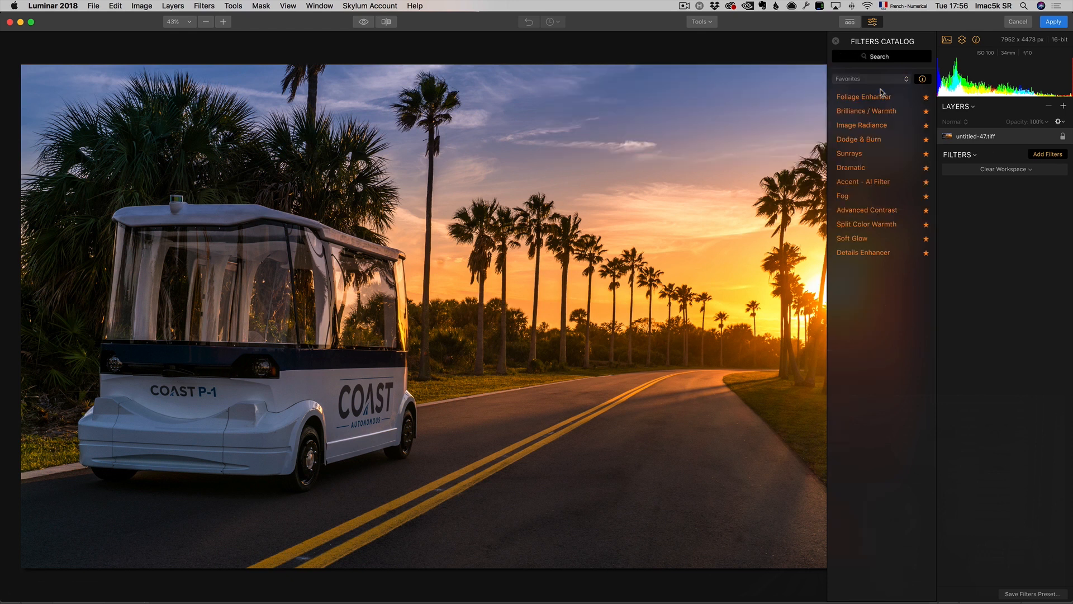
{"action": "left_click", "coordinate": [883, 255]}
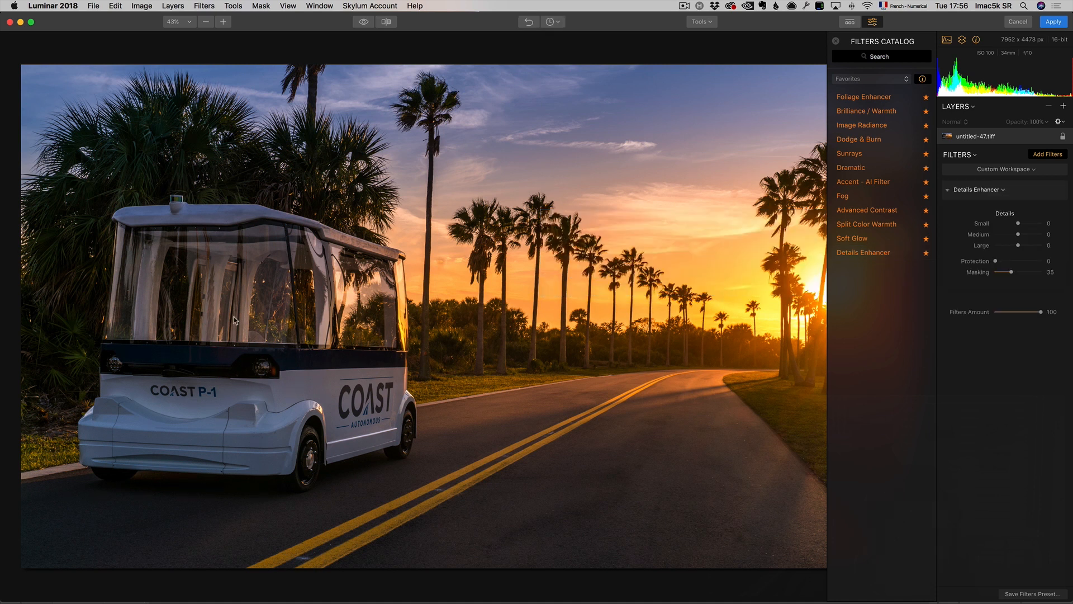
{"action": "left_click_drag", "start_coordinate": [1019, 223], "coordinate": [1022, 224]}
Step: Brush the Details Enhancer effect onto the shuttle's windows using the filter's brush mask
{"action": "left_click", "coordinate": [1045, 193]}
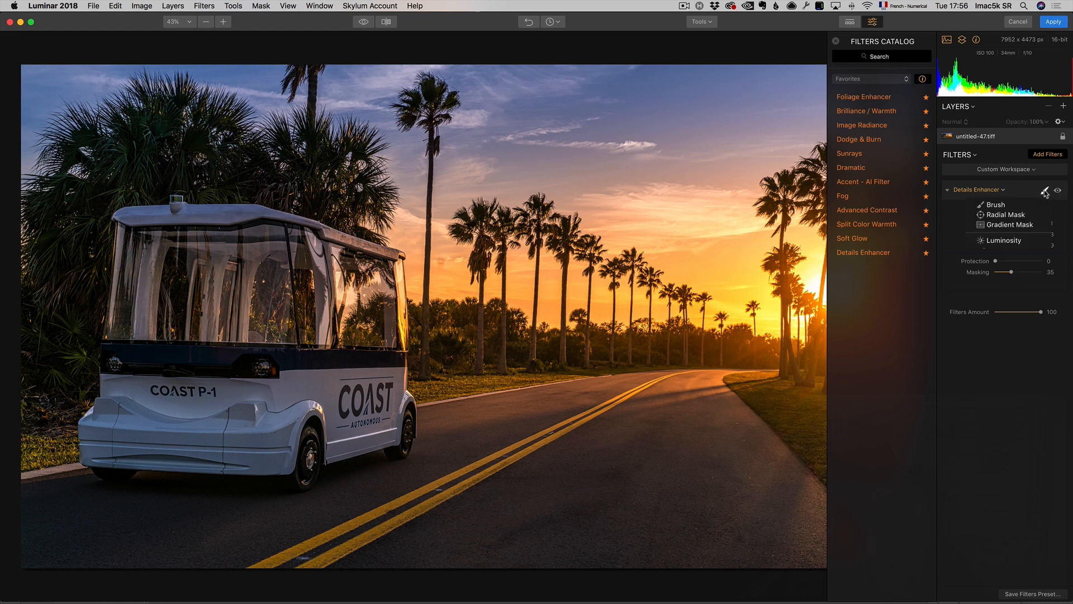
{"action": "left_click", "coordinate": [1016, 207]}
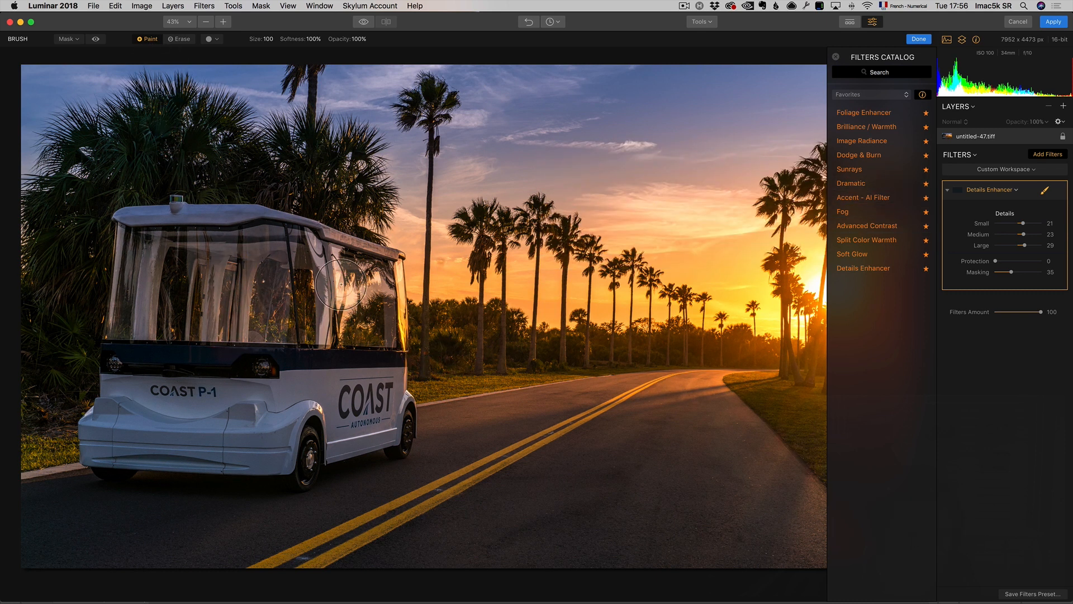
{"action": "mouse_move", "coordinate": [381, 296]}
{"action": "left_mouse_down"}
{"action": "mouse_move", "coordinate": [354, 287]}
{"action": "mouse_move", "coordinate": [308, 327]}
{"action": "mouse_move", "coordinate": [270, 312]}
{"action": "mouse_move", "coordinate": [246, 280]}
{"action": "mouse_move", "coordinate": [236, 289]}
{"action": "mouse_move", "coordinate": [268, 296]}
{"action": "mouse_move", "coordinate": [231, 279]}
{"action": "mouse_move", "coordinate": [215, 295]}
{"action": "mouse_move", "coordinate": [191, 261]}
{"action": "mouse_move", "coordinate": [166, 266]}
{"action": "mouse_move", "coordinate": [298, 309]}
{"action": "left_mouse_up"}
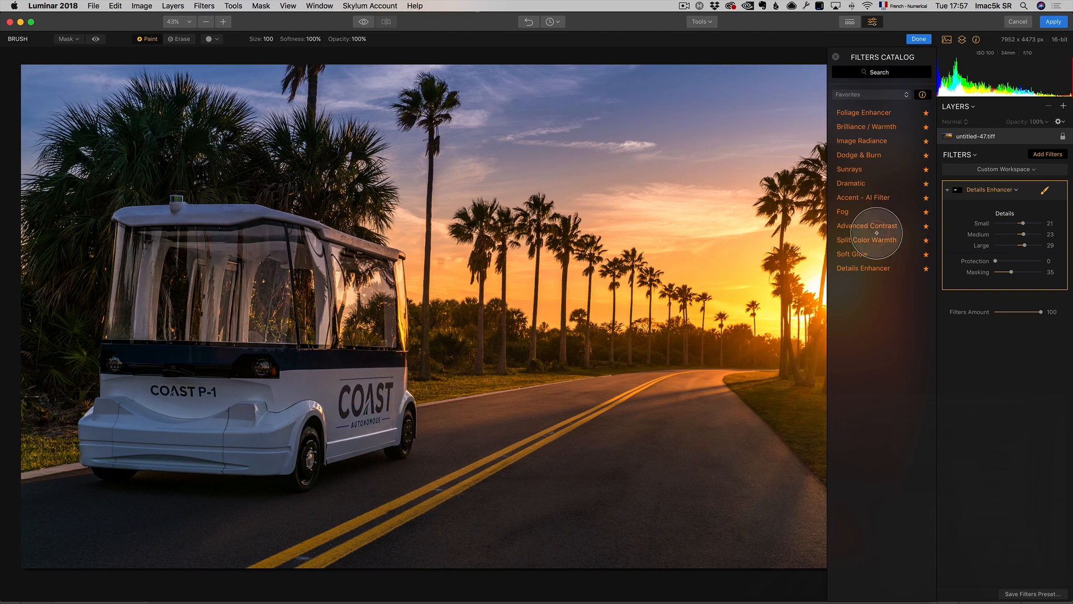
Step: Toggle the Details Enhancer filter off and on to compare the effect
{"action": "mouse_move", "coordinate": [1056, 285]}
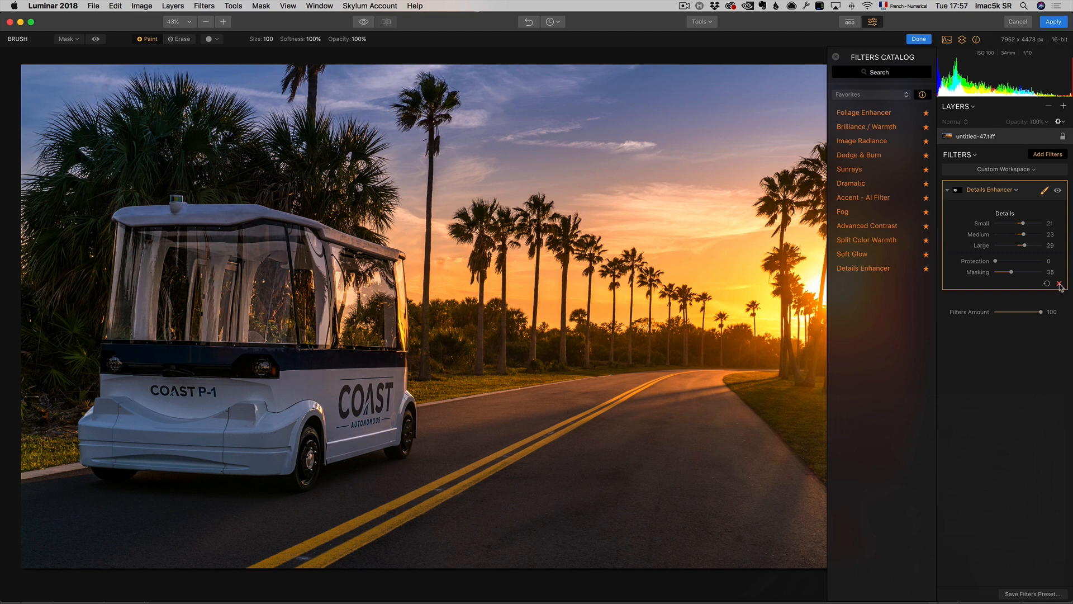
{"action": "left_click", "coordinate": [1058, 191]}
{"action": "left_click", "coordinate": [1058, 191]}
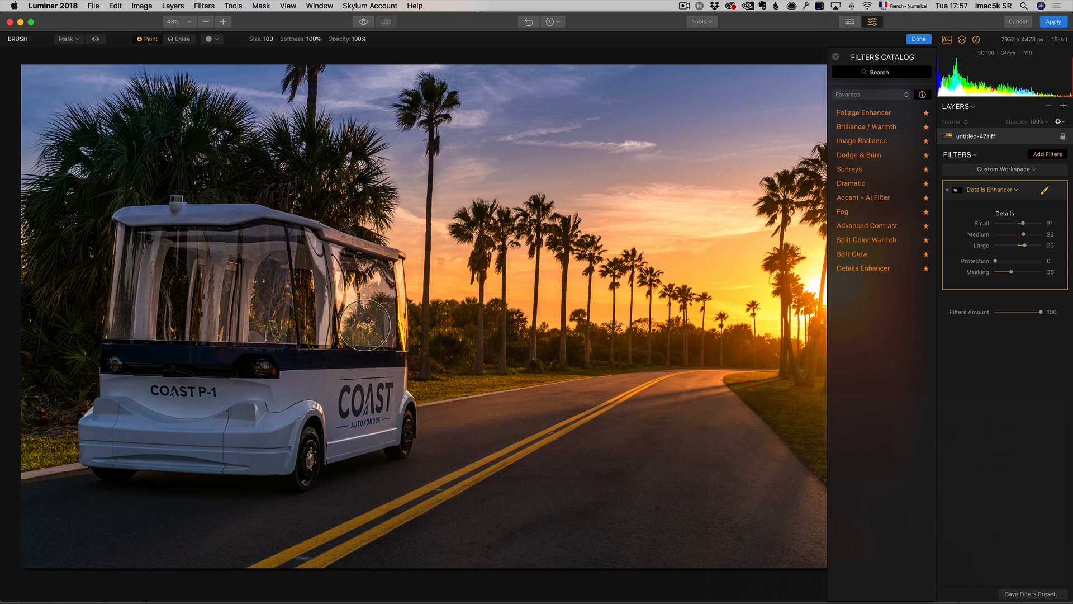
Step: Add a Sunrays filter and place its sun center at X 86 and Y 42
{"action": "left_click", "coordinate": [1047, 155]}
{"action": "left_click", "coordinate": [1047, 156]}
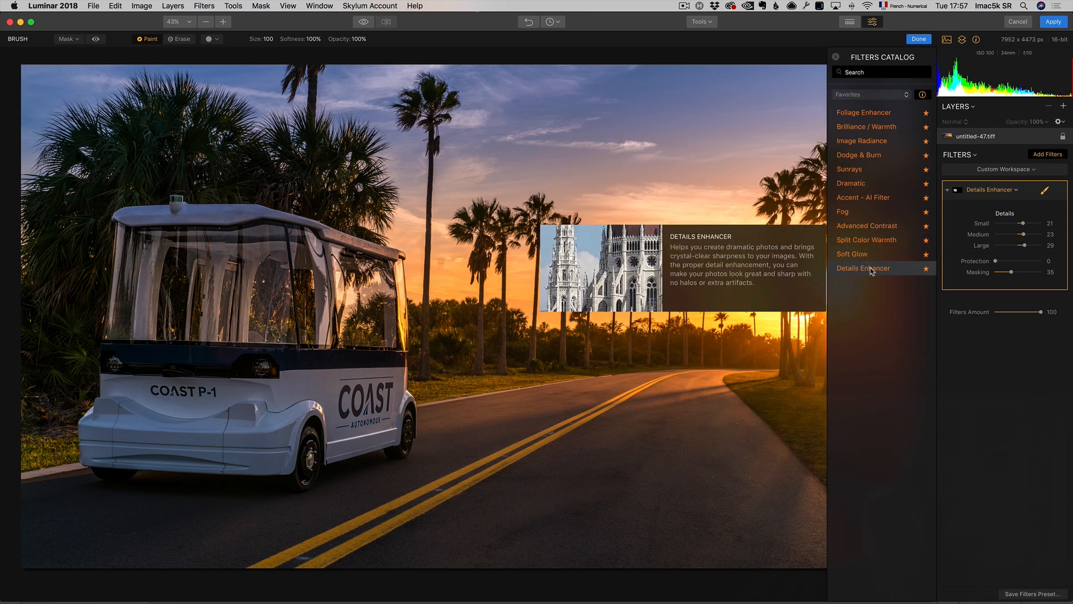
{"action": "left_click", "coordinate": [870, 170]}
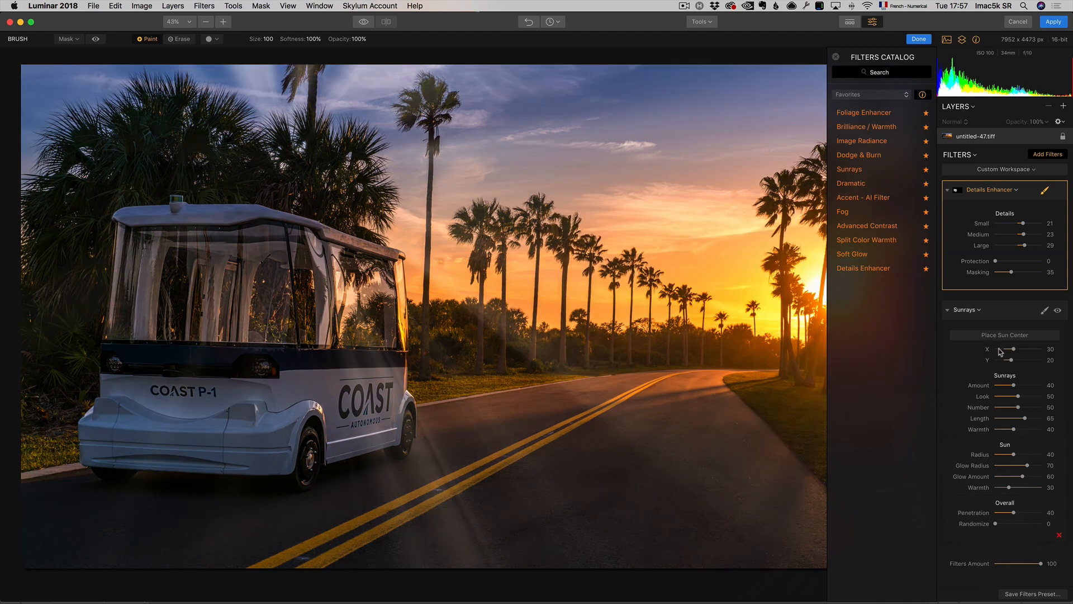
{"action": "mouse_move", "coordinate": [1013, 351]}
{"action": "left_mouse_down"}
{"action": "mouse_move", "coordinate": [1028, 351]}
{"action": "mouse_move", "coordinate": [1018, 361]}
{"action": "left_mouse_up"}
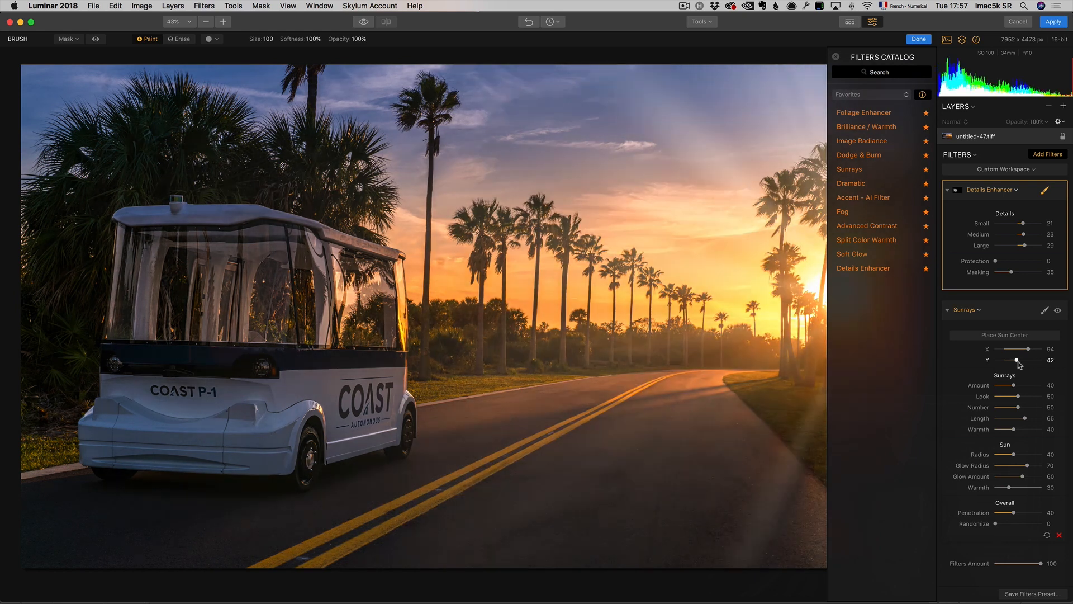
{"action": "left_click_drag", "start_coordinate": [1025, 350], "coordinate": [1024, 351]}
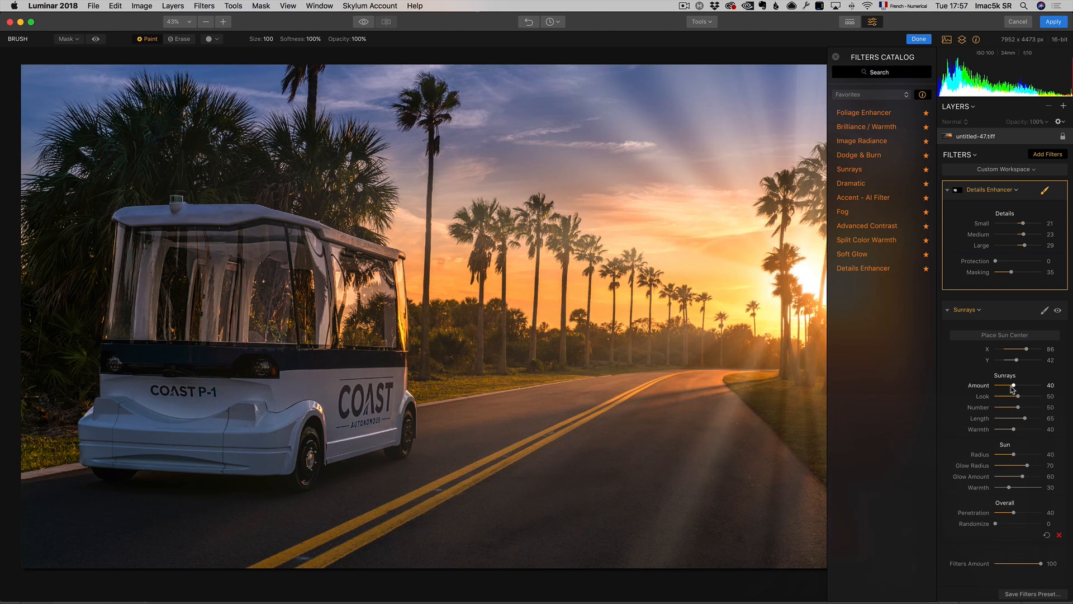
Step: Set the Sunrays Amount to 11 and the sun Warmth to 79, comparing the filter on and off
{"action": "left_click_drag", "start_coordinate": [1013, 387], "coordinate": [1002, 389]}
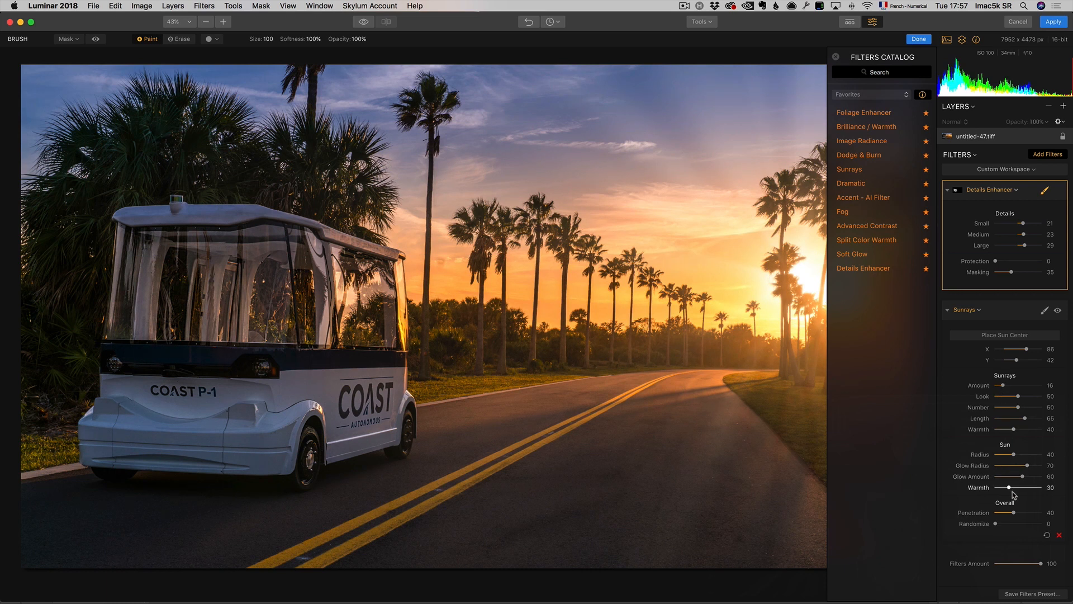
{"action": "left_click_drag", "start_coordinate": [1009, 487], "coordinate": [1033, 487]}
{"action": "left_click", "coordinate": [1057, 311]}
{"action": "left_click", "coordinate": [1057, 311]}
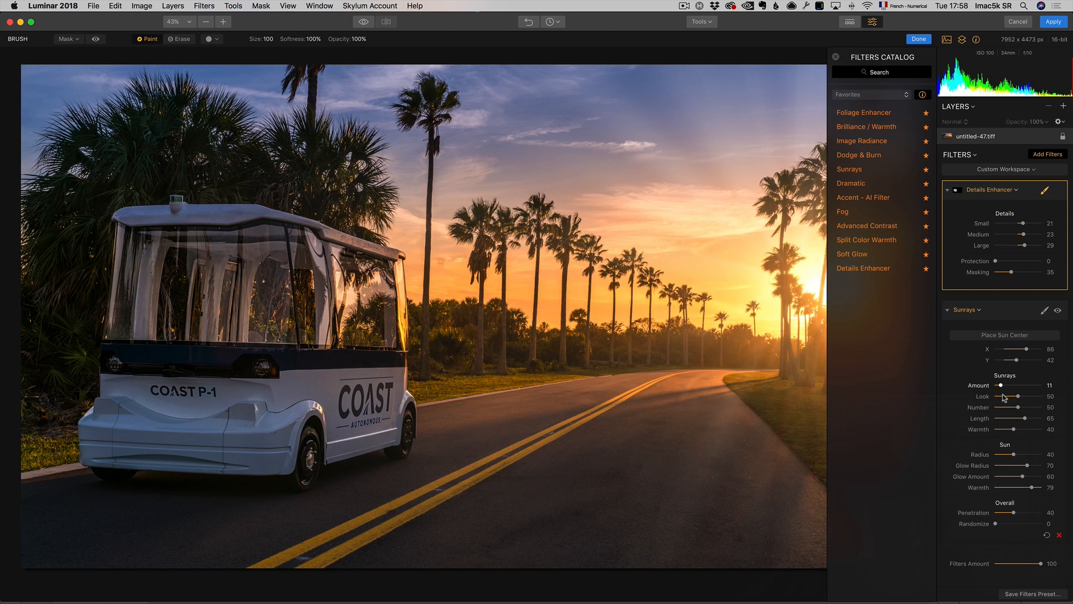
Step: Set the Sunrays Glow Radius to 51 and Penetration to 28, comparing the filter on and off
{"action": "left_click_drag", "start_coordinate": [1026, 467], "coordinate": [1018, 467]}
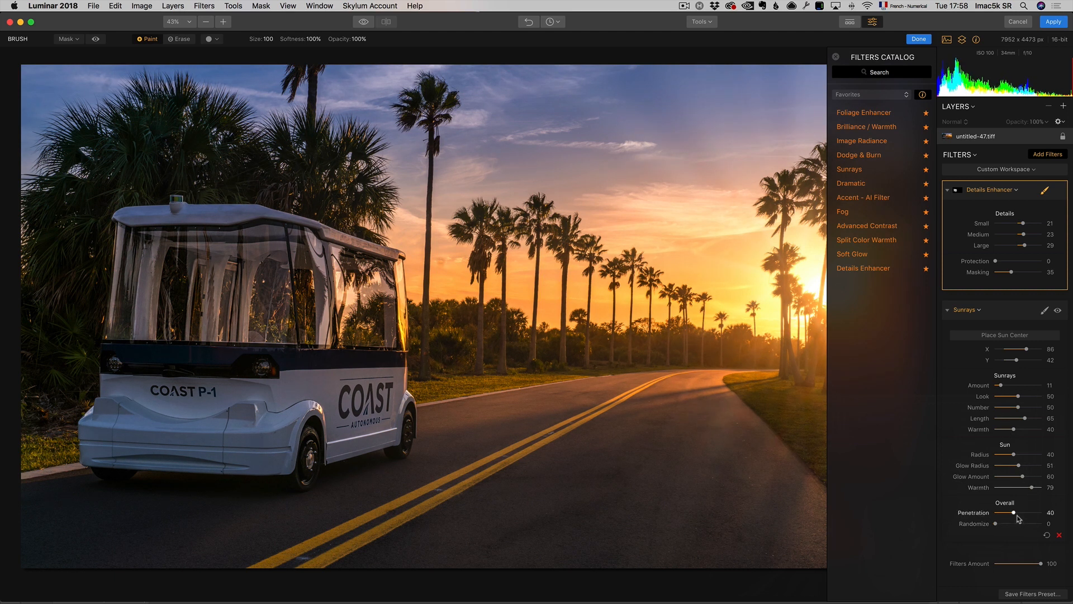
{"action": "left_click_drag", "start_coordinate": [1014, 512], "coordinate": [1010, 514]}
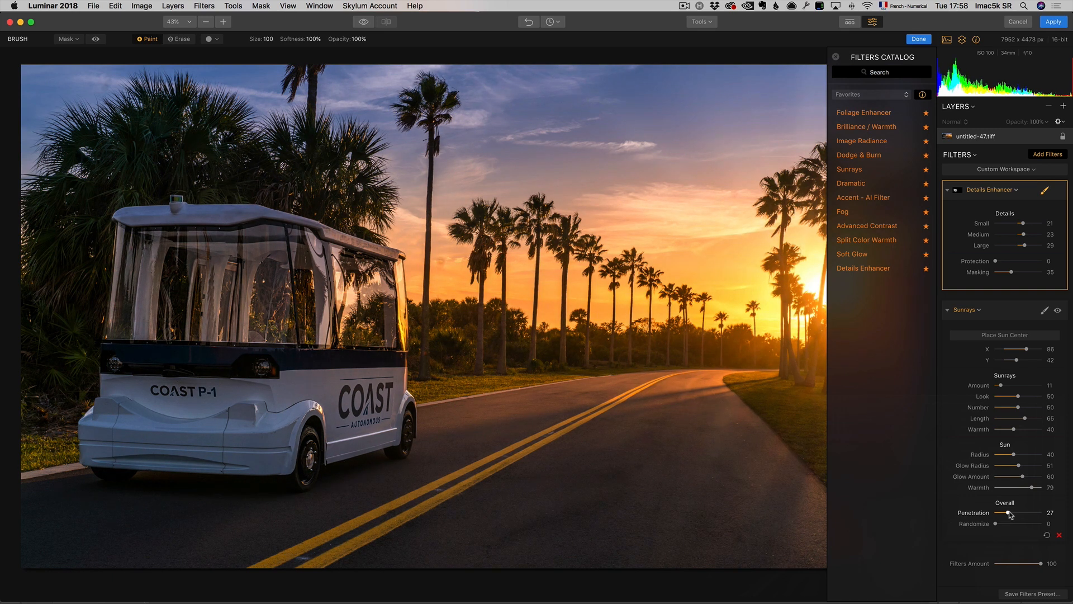
{"action": "left_click", "coordinate": [1058, 310]}
{"action": "left_click", "coordinate": [1058, 310]}
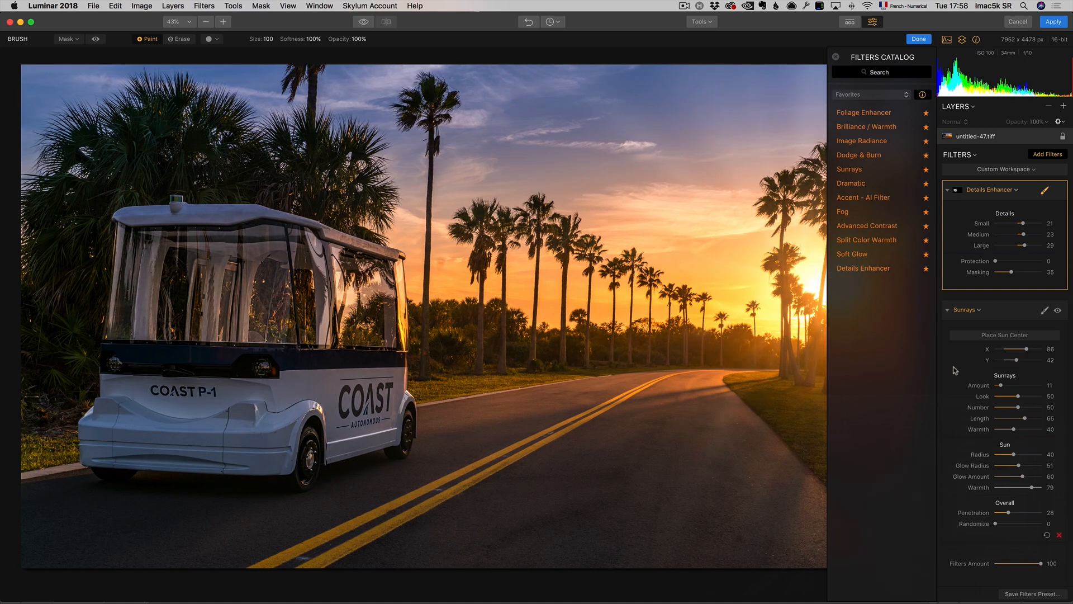
Step: Add an Advanced Contrast filter with Highlights Amount 30, Midtones Amount 17 and Shadows Amount 12
{"action": "left_click", "coordinate": [1048, 156]}
{"action": "left_click", "coordinate": [1047, 155]}
{"action": "mouse_move", "coordinate": [875, 224]}
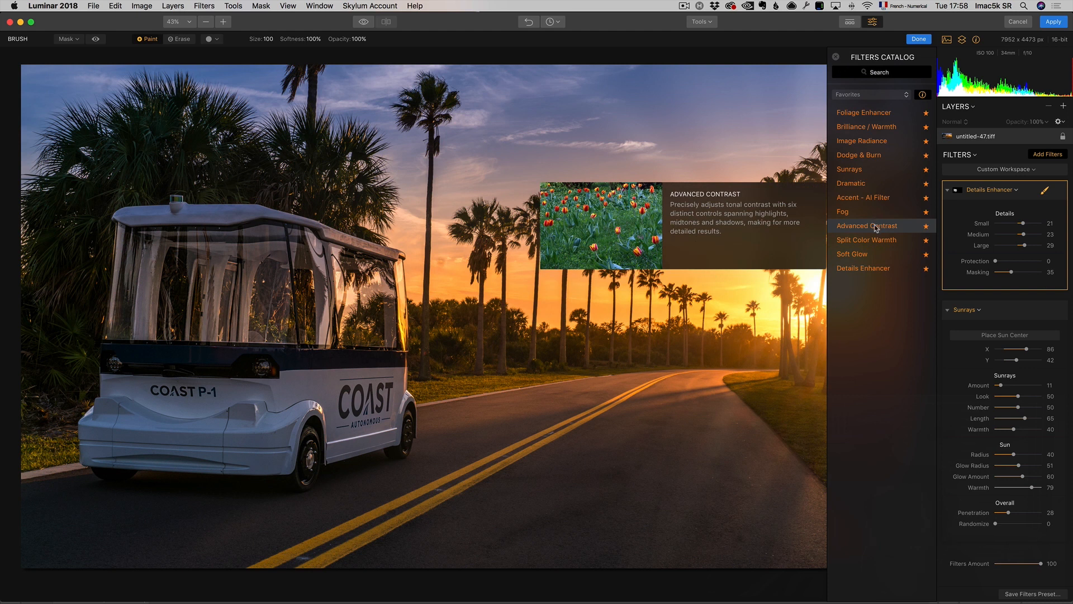
{"action": "left_click", "coordinate": [876, 227]}
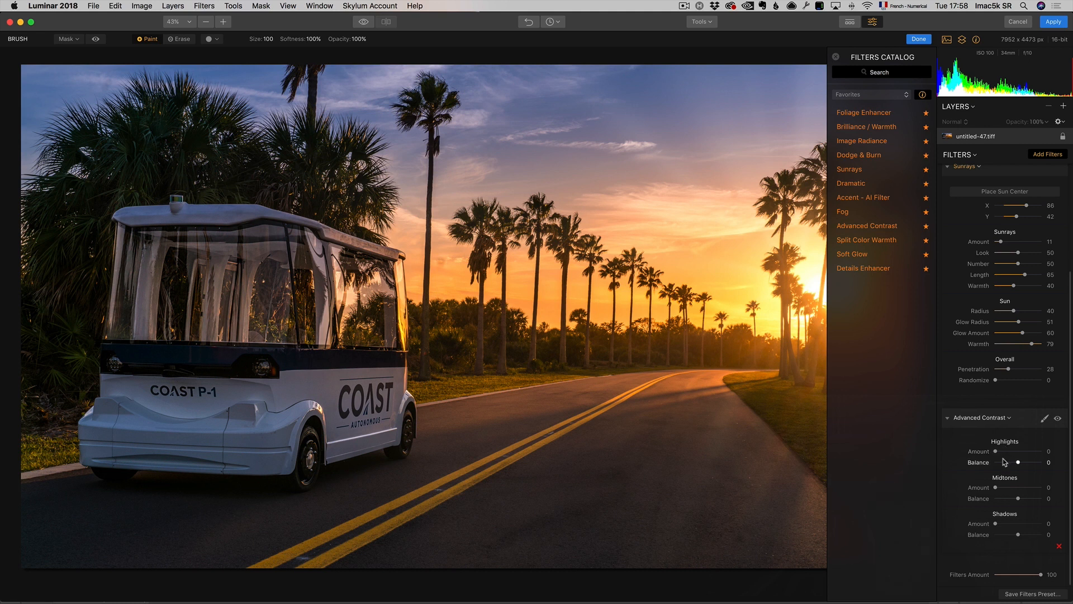
{"action": "left_click_drag", "start_coordinate": [996, 451], "coordinate": [1005, 490]}
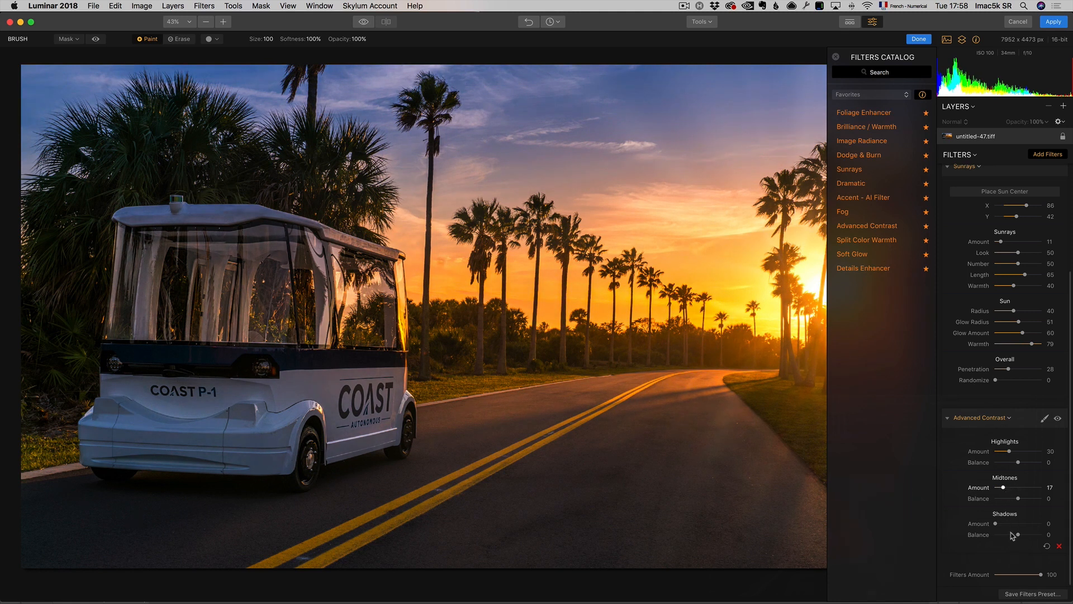
{"action": "left_click_drag", "start_coordinate": [1004, 523], "coordinate": [1002, 523]}
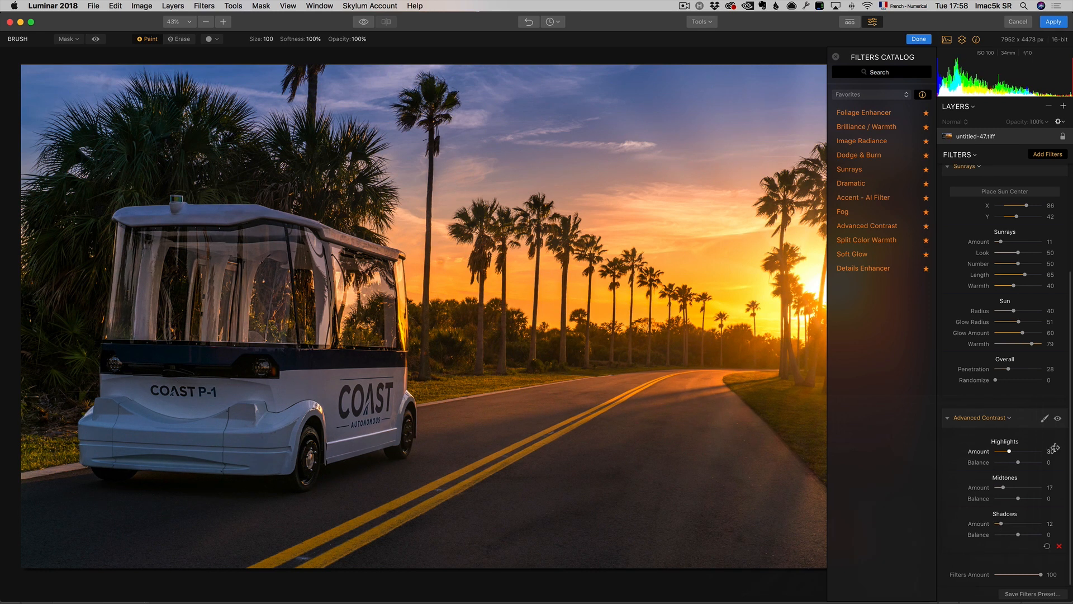
Step: Compare the Advanced Contrast filter on and off and apply the Luminar edits
{"action": "left_click", "coordinate": [1057, 418]}
{"action": "left_click", "coordinate": [1057, 419]}
{"action": "left_click", "coordinate": [1053, 22]}
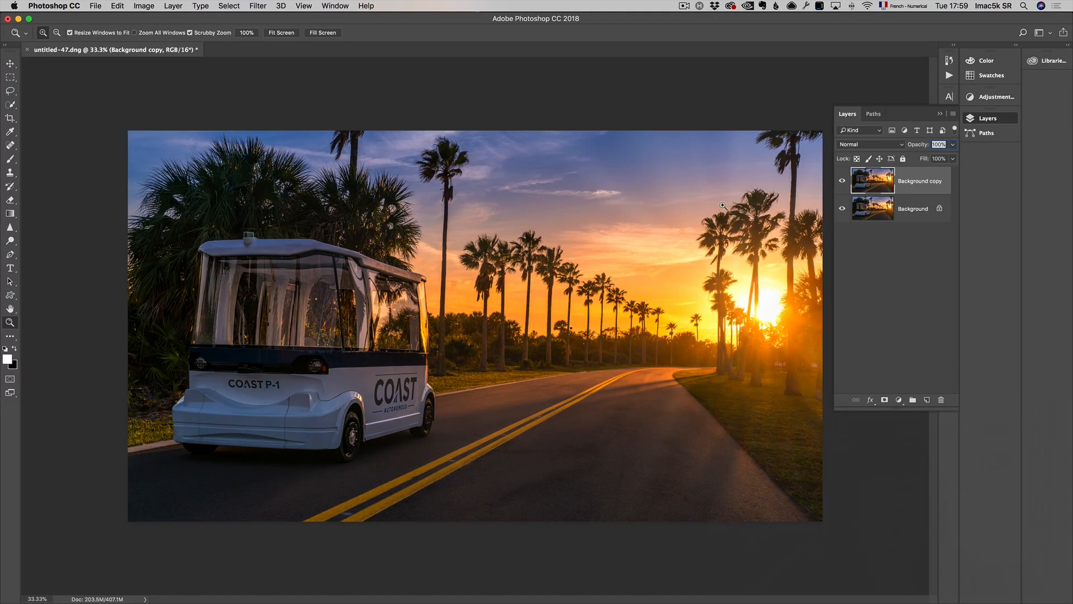
Step: Toggle the Background copy layer's visibility to compare the image before and after
{"action": "left_click", "coordinate": [843, 182]}
{"action": "left_click", "coordinate": [844, 184]}
{"action": "left_click", "coordinate": [844, 184]}
{"action": "left_click", "coordinate": [844, 184]}
{"action": "left_click", "coordinate": [844, 184]}
{"action": "left_click", "coordinate": [844, 184]}
Step: Close the document saving the changes and switch back to Lightroom
{"action": "left_click", "coordinate": [98, 10]}
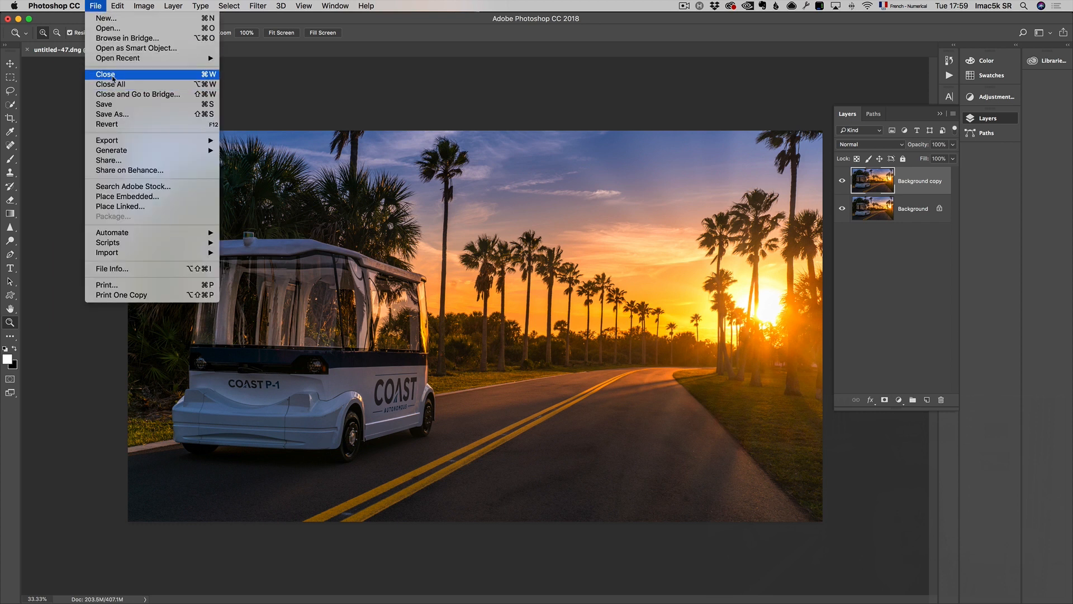
{"action": "left_click", "coordinate": [113, 79]}
{"action": "left_click", "coordinate": [639, 208]}
{"action": "key", "text": "super+Tab"}
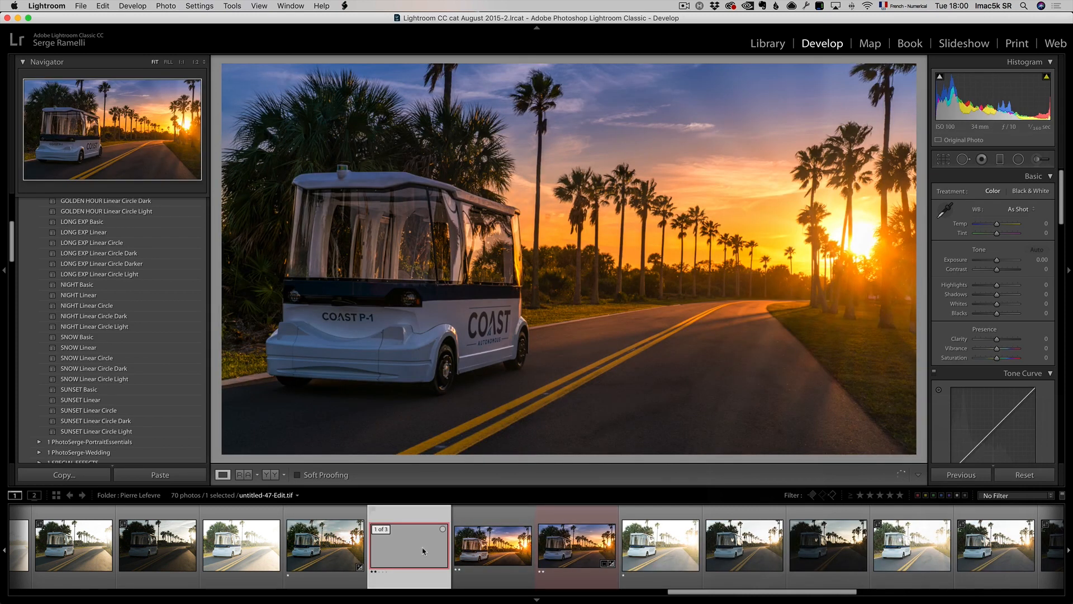
Step: Preview the edited photo full screen and return to Develop
{"action": "key", "text": "f"}
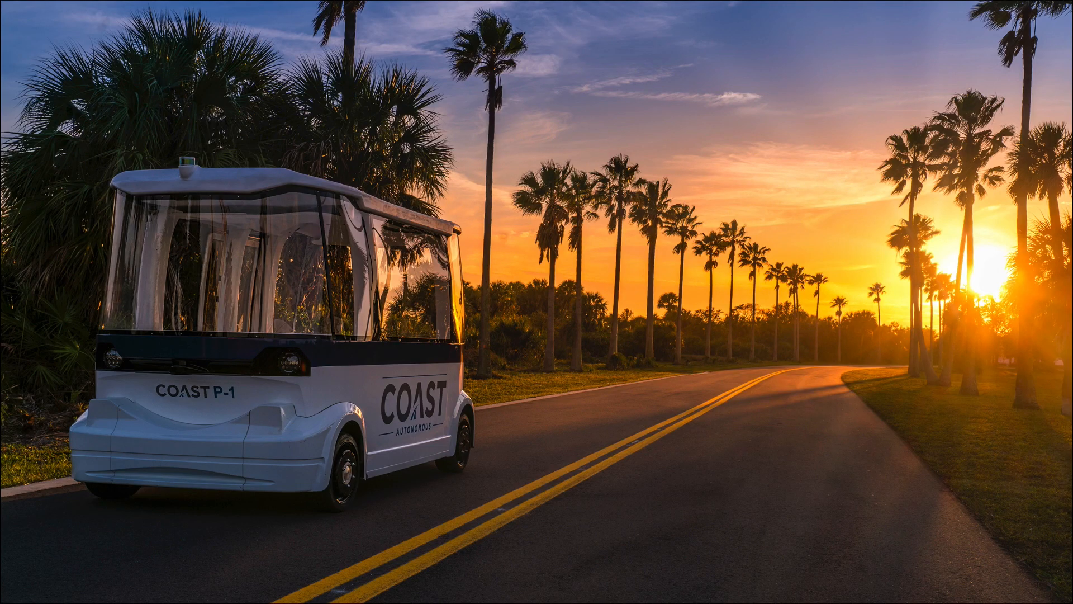
{"action": "key", "text": "f"}
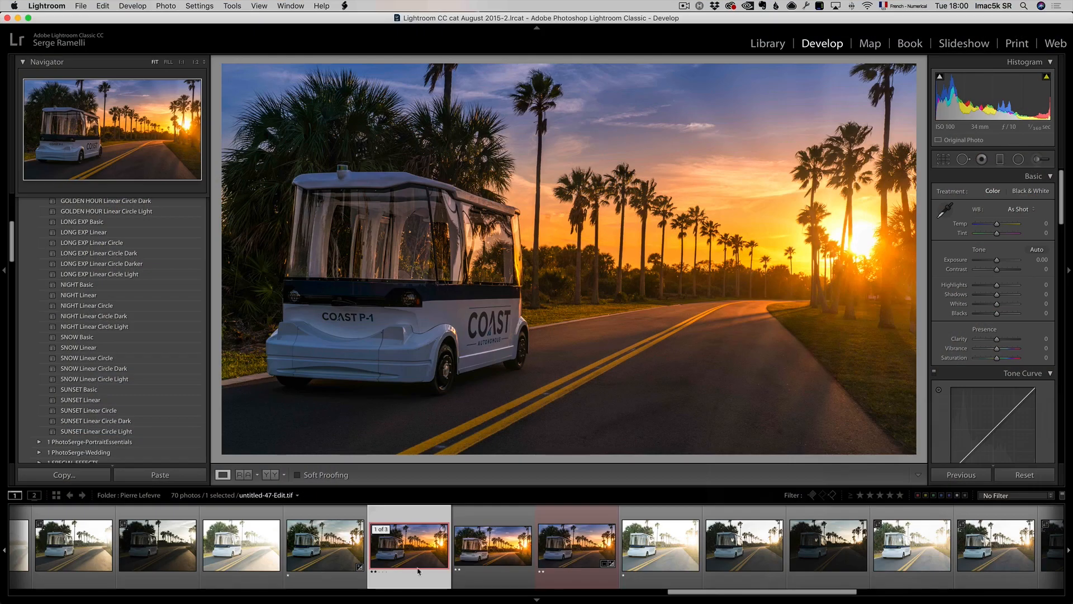
Step: Select the edited photo in the filmstrip, set its Contrast to +3 and move to the next photo
{"action": "left_click", "coordinate": [497, 550]}
{"action": "left_click", "coordinate": [429, 552]}
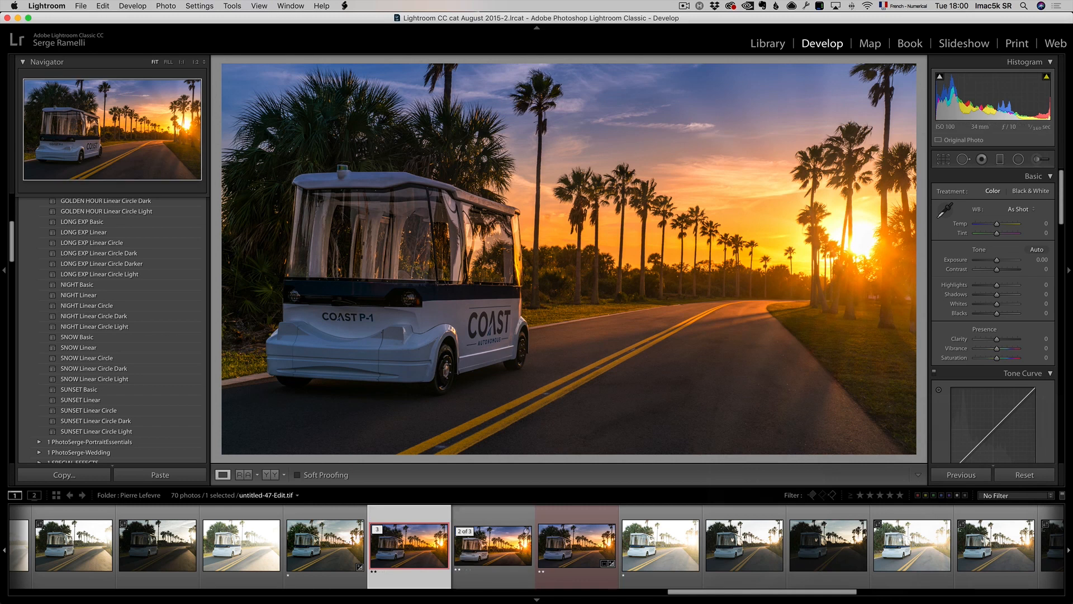
{"action": "left_click_drag", "start_coordinate": [997, 269], "coordinate": [1005, 271]}
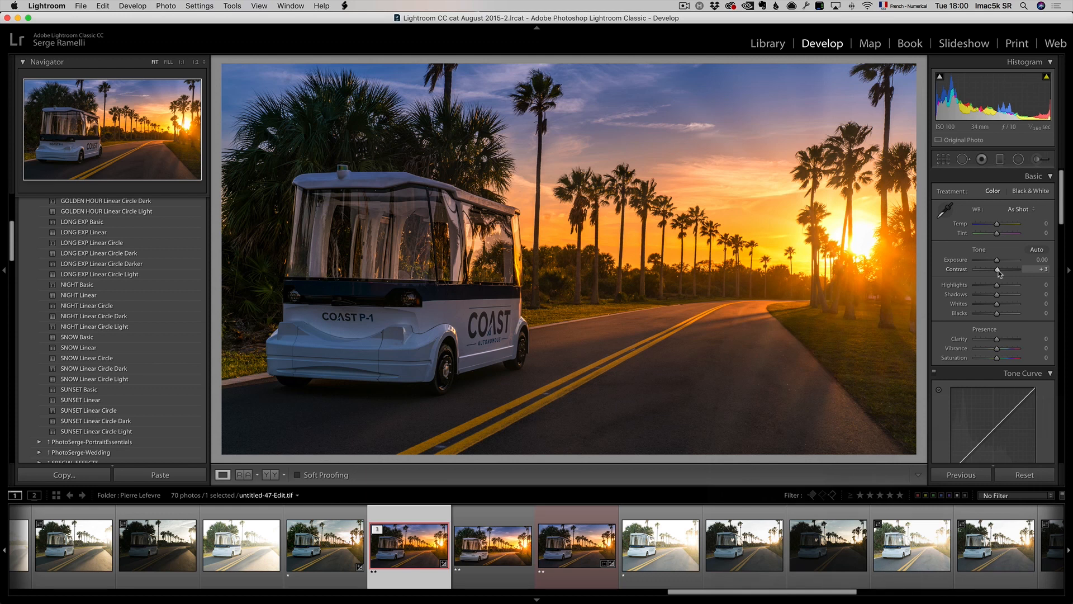
{"action": "key", "text": "Right"}
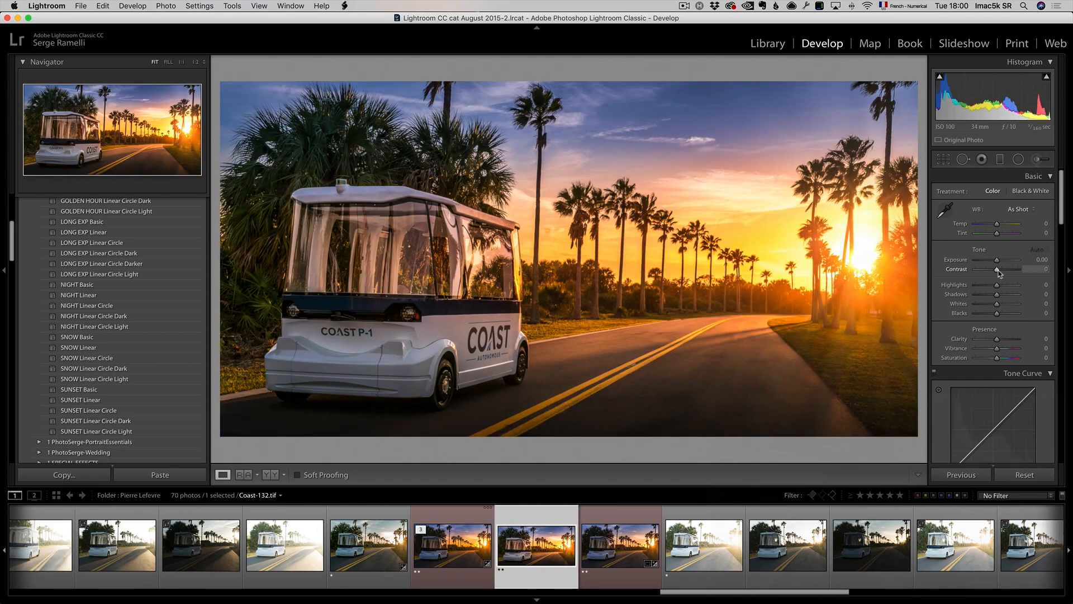